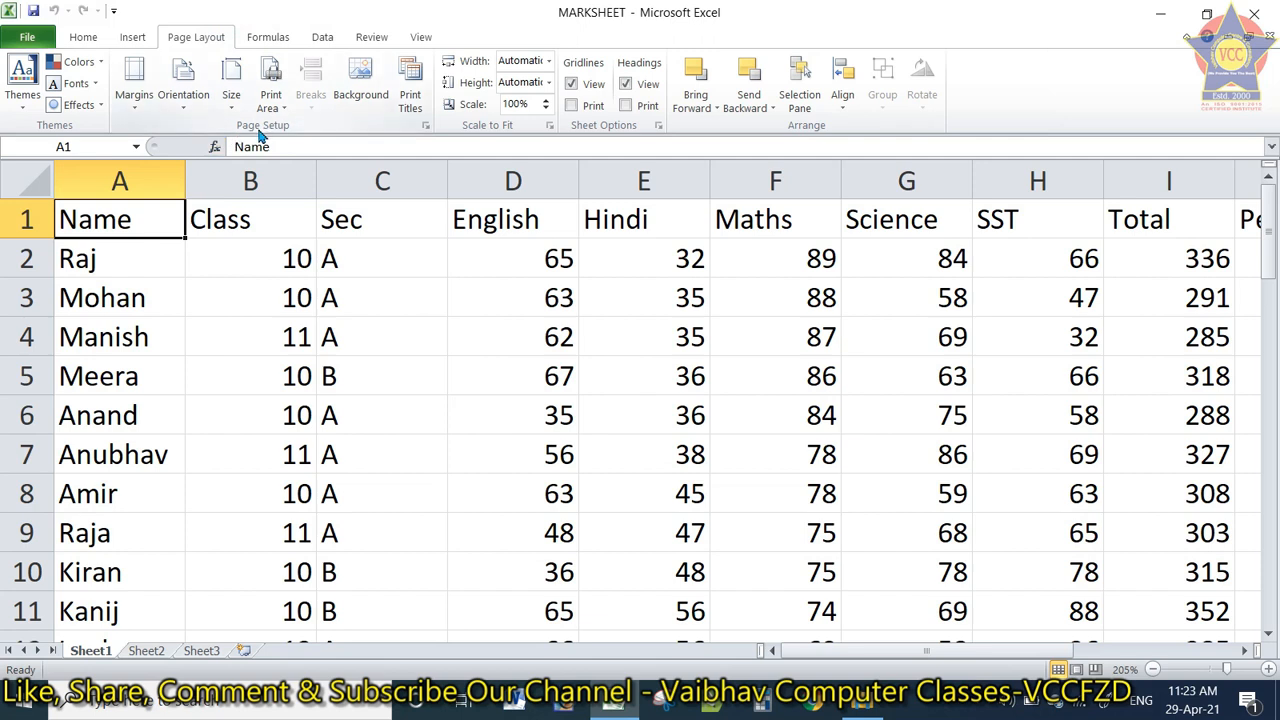
Centre the sheet on the printed page horizontally and vertically in the custom margin settings.
click(137, 115)
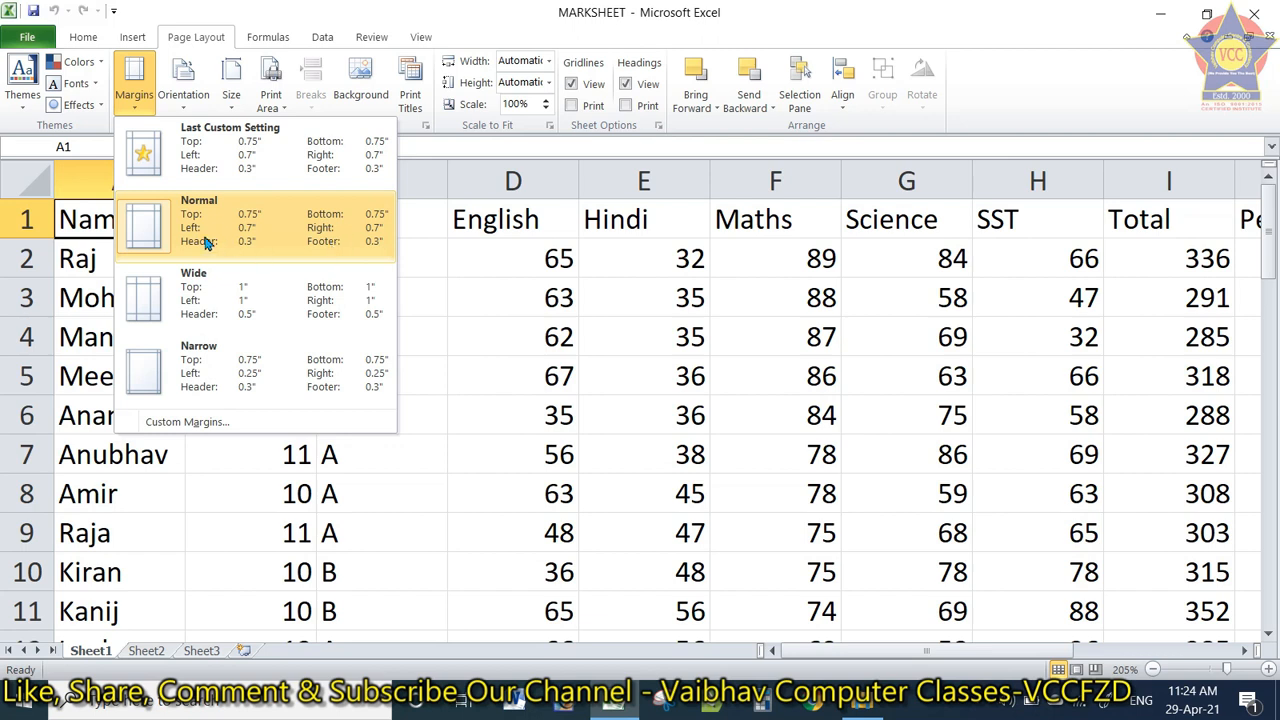
click(196, 424)
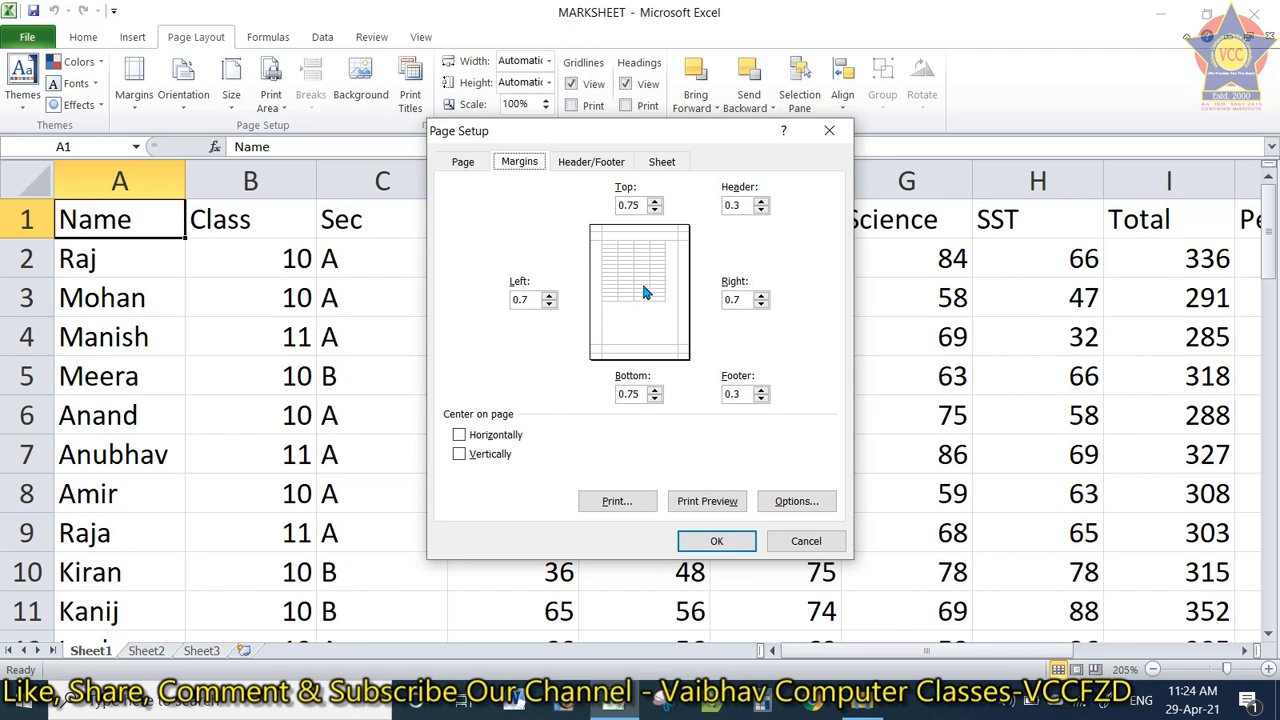
click(501, 437)
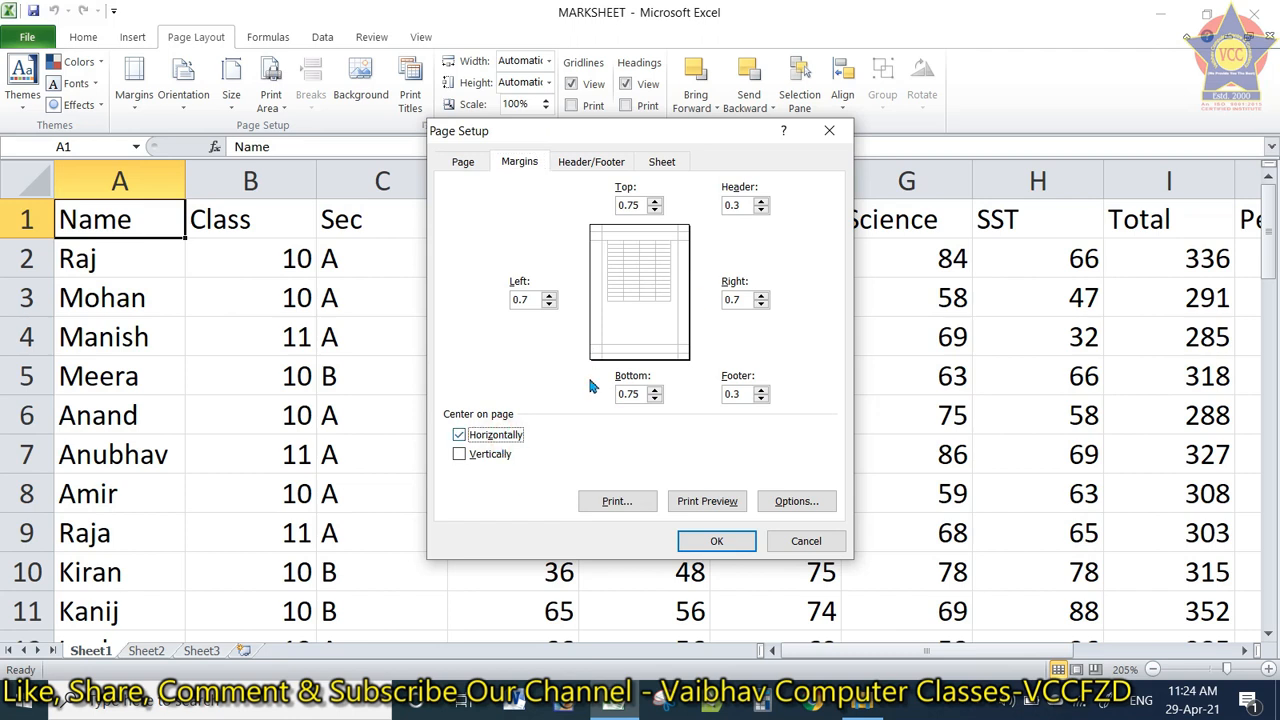
click(488, 454)
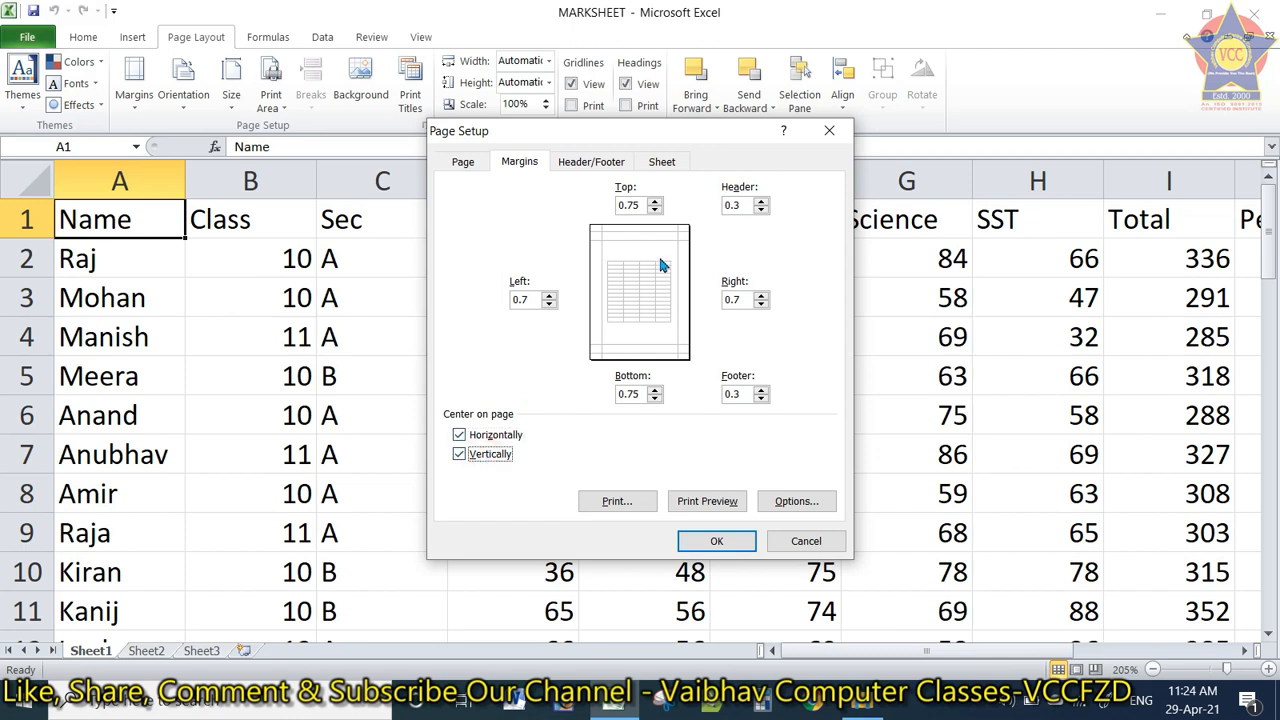
Turn off both the vertical and horizontal page centring and accept the page setup.
click(477, 453)
click(483, 436)
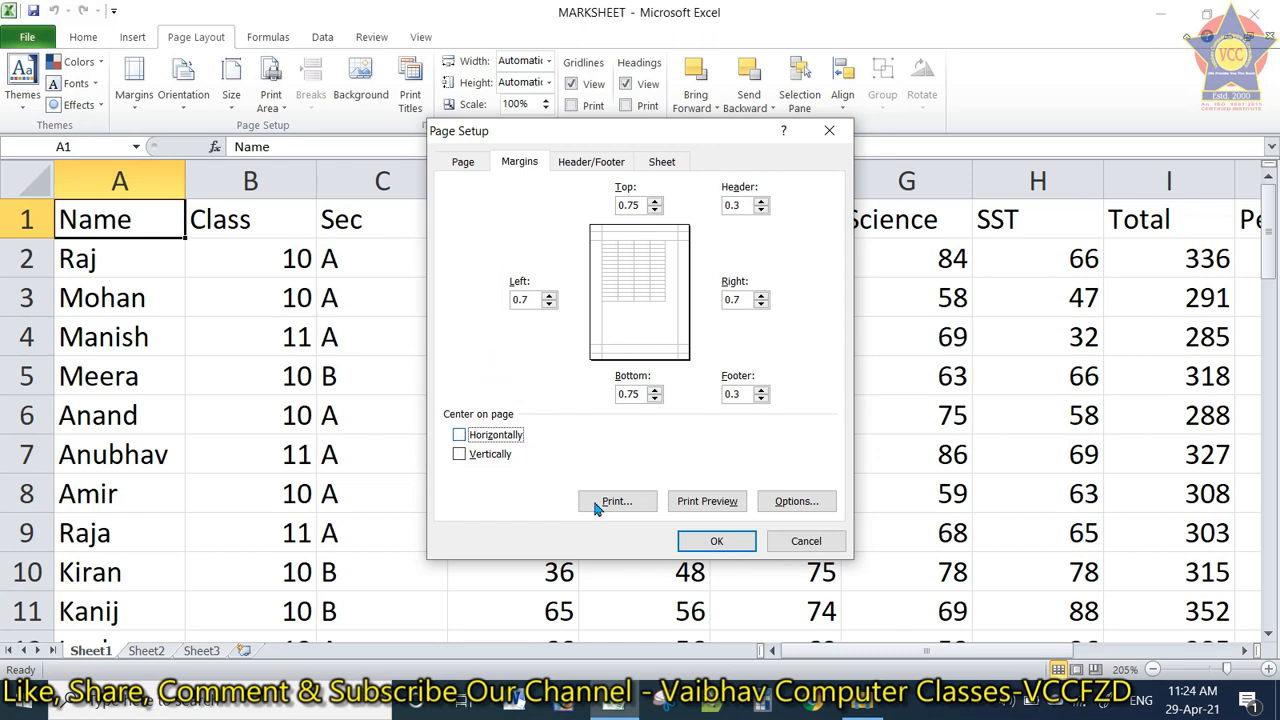
click(682, 540)
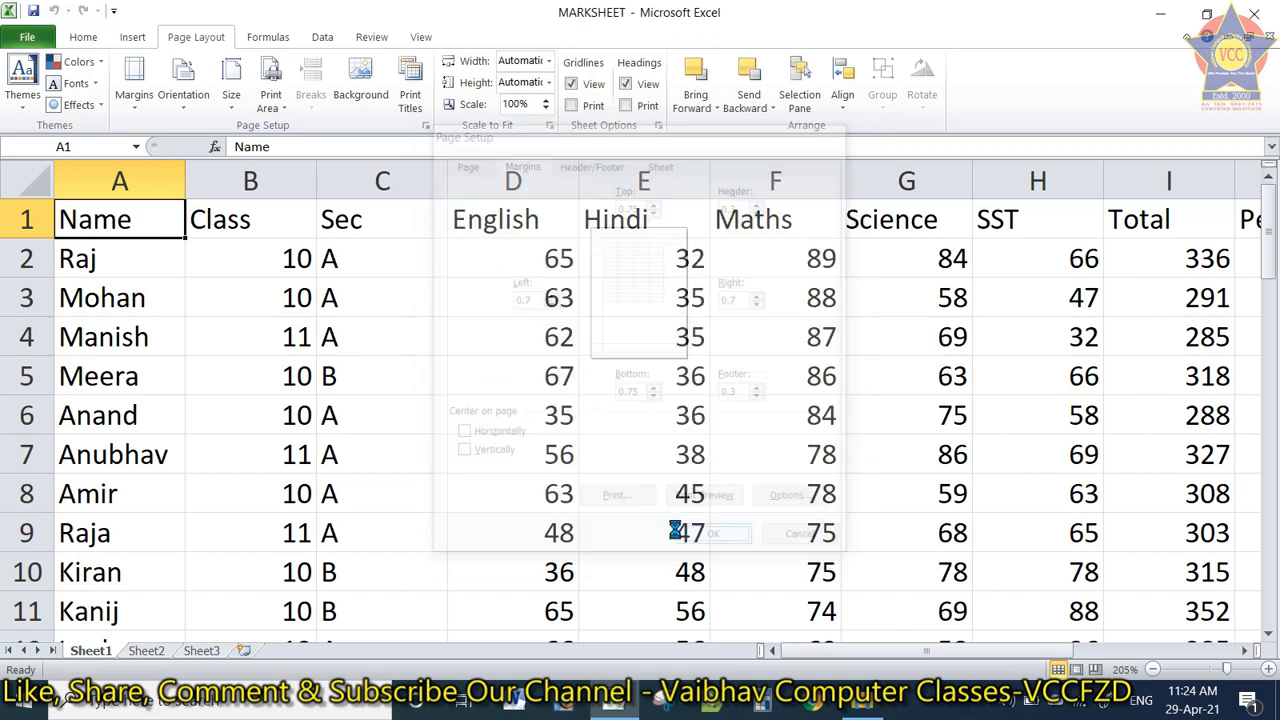
Check how the marksheet looks in print preview with portrait orientation.
click(186, 105)
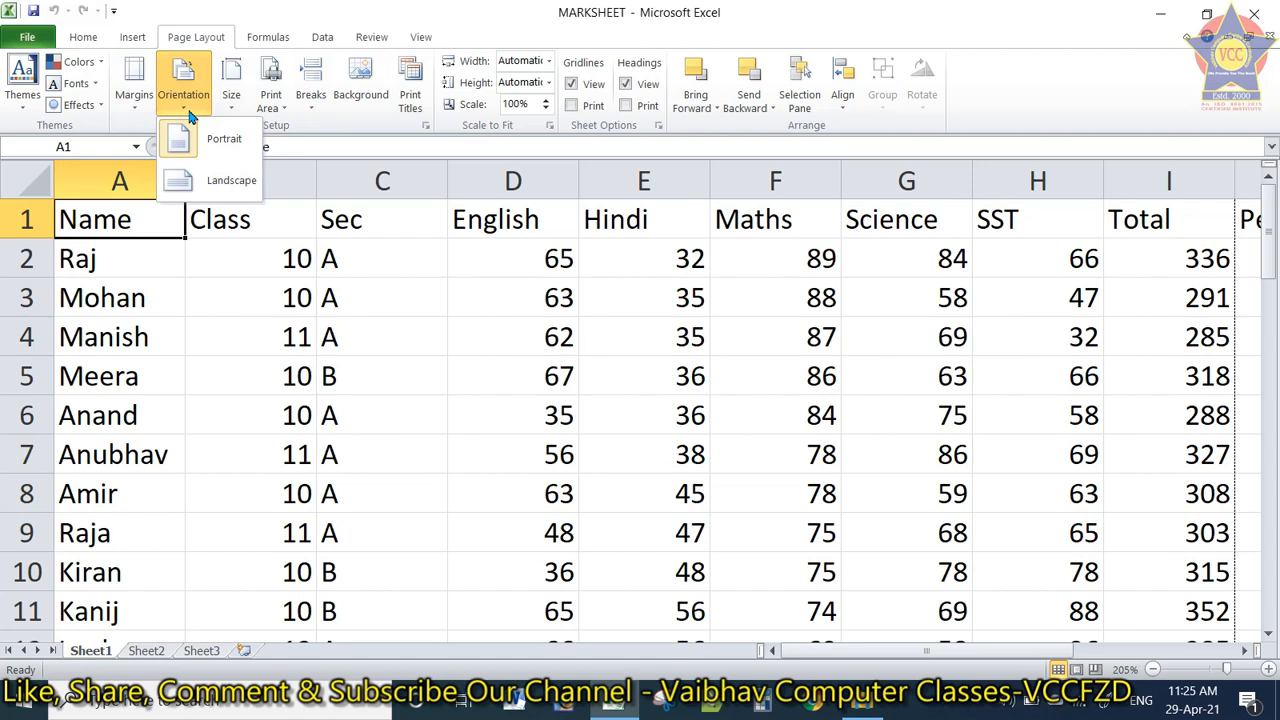
click(272, 288)
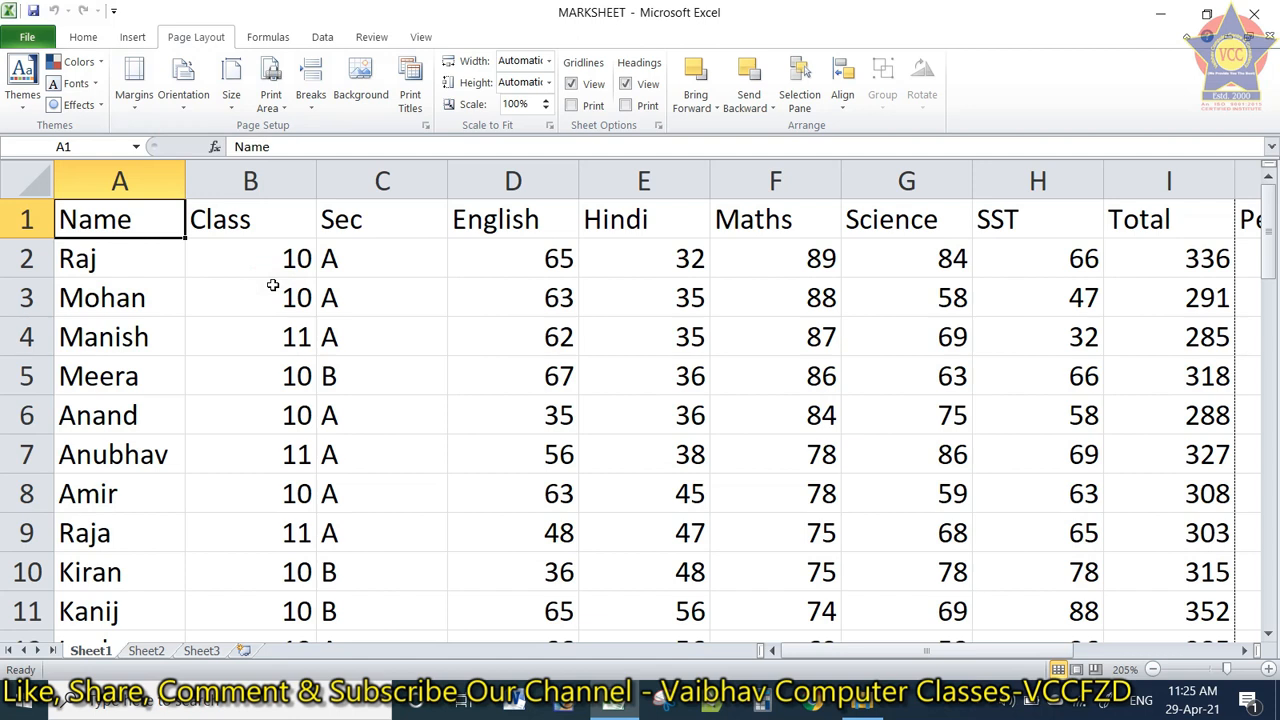
key(ctrl+p)
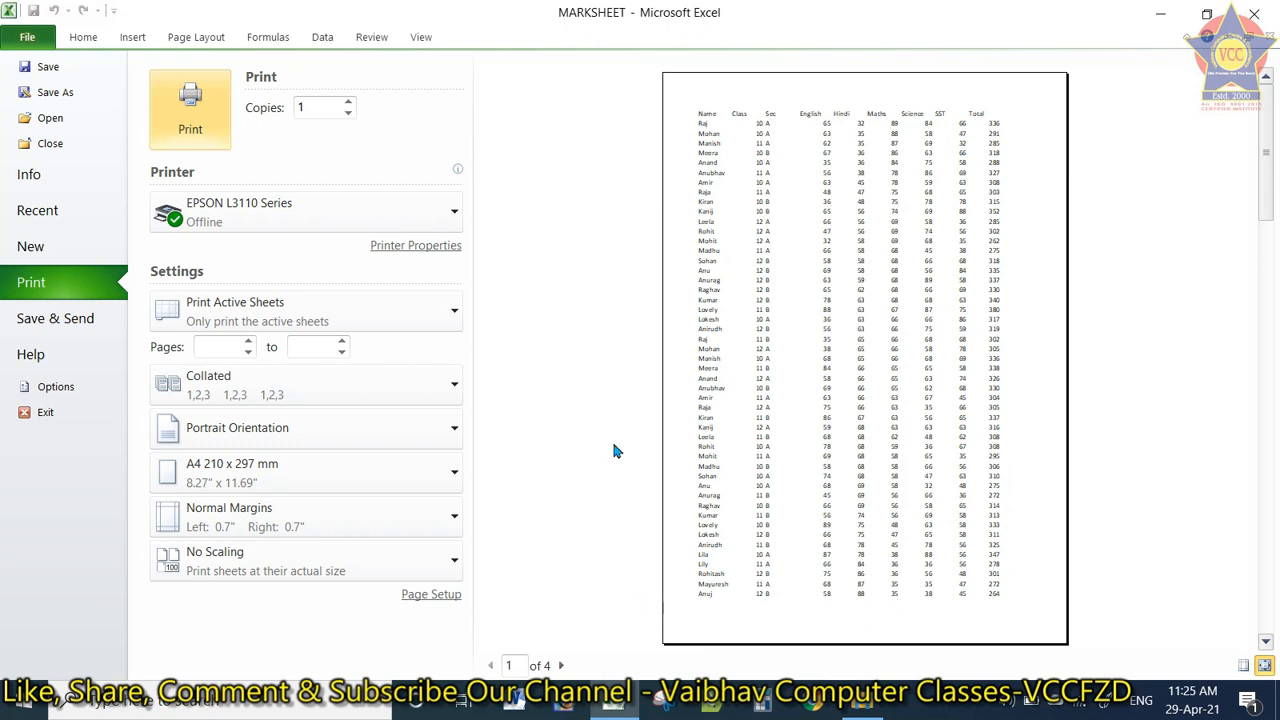
Change the page orientation to landscape and check the result in print preview.
click(196, 37)
click(183, 85)
click(192, 178)
key(ctrl+p)
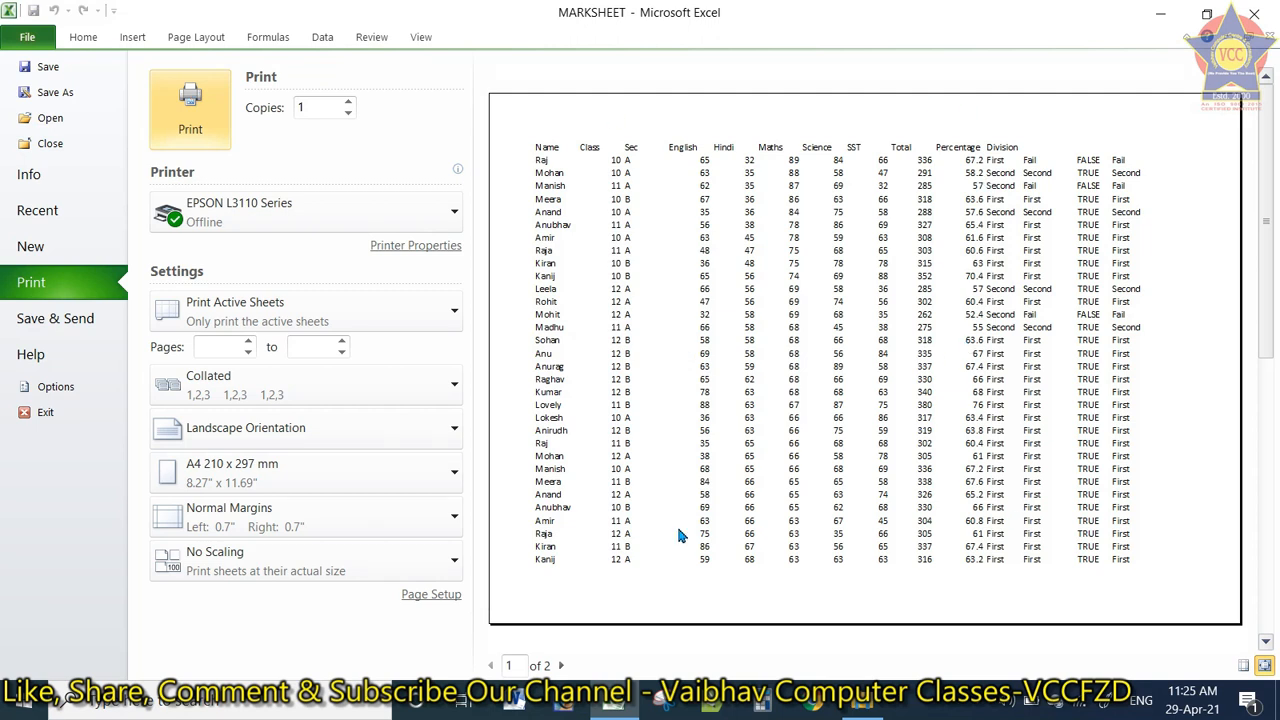
key(Escape)
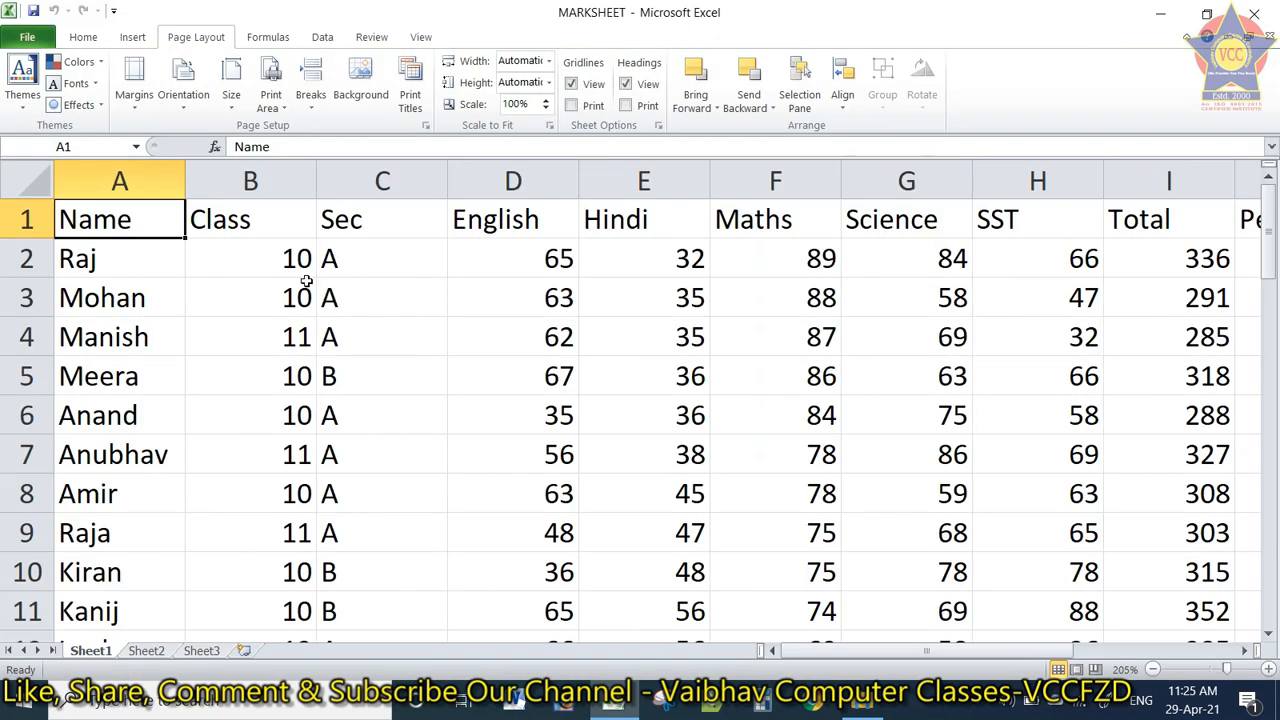
click(229, 110)
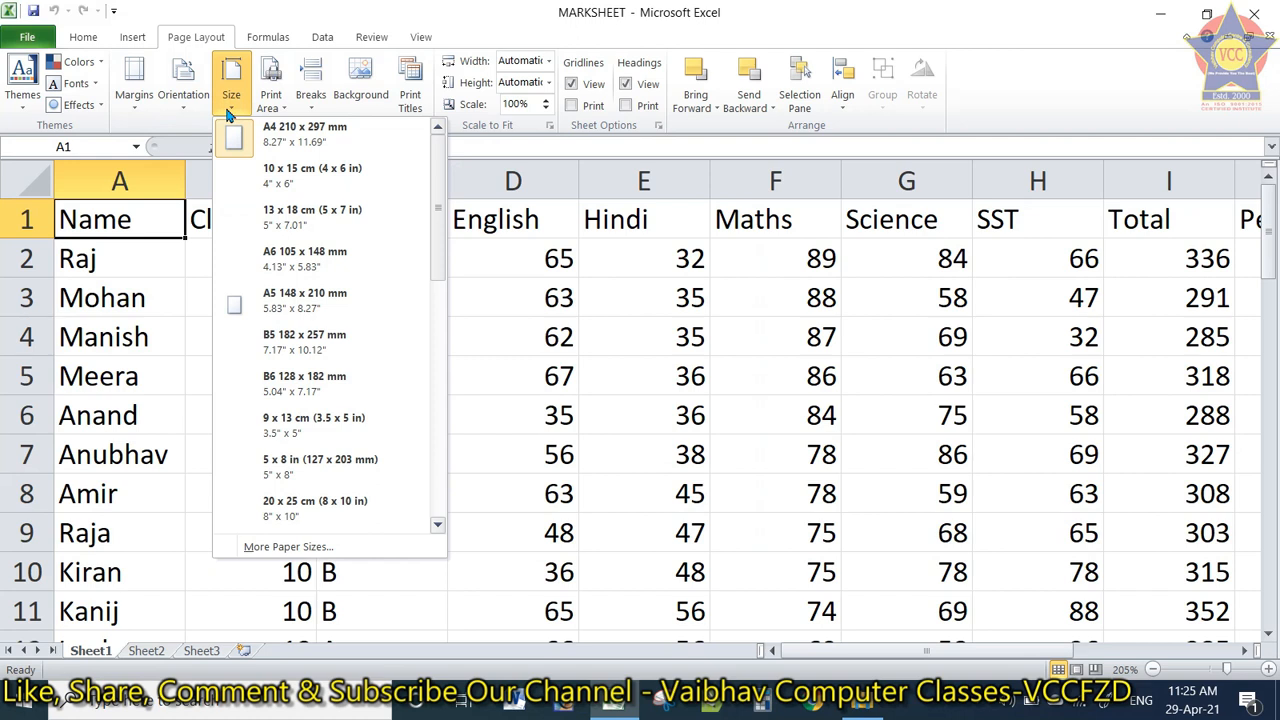
click(229, 108)
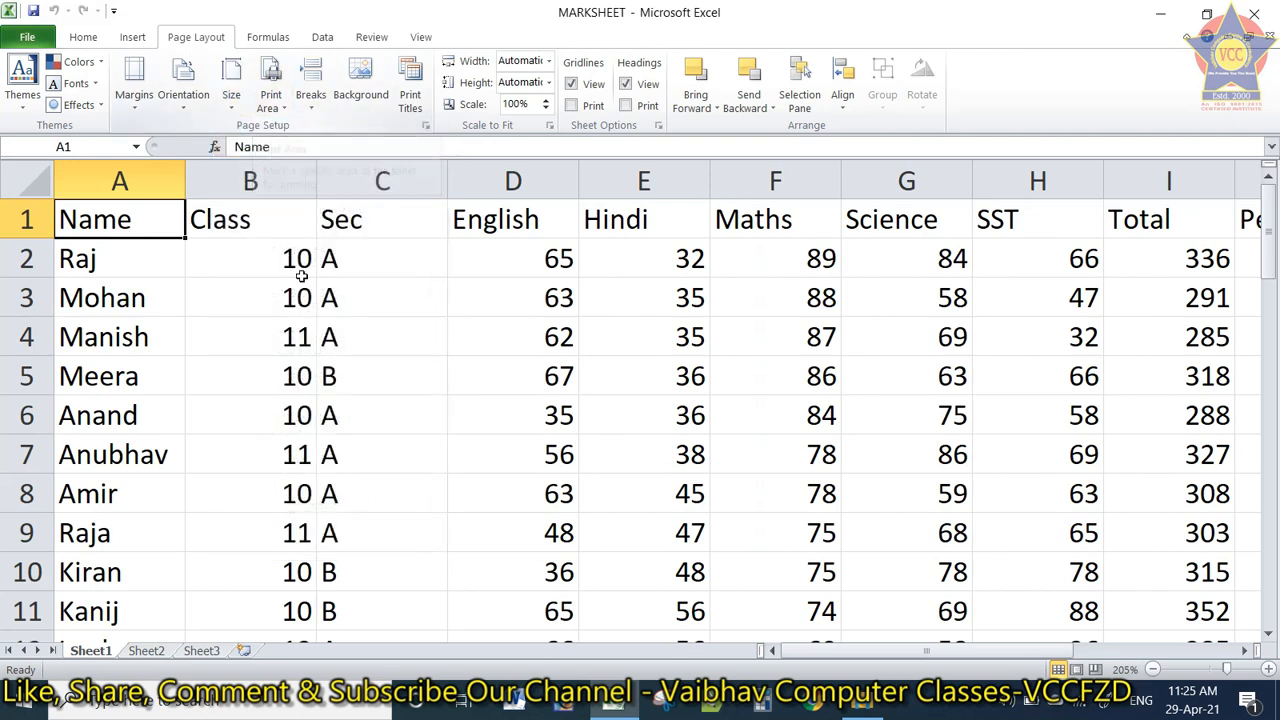
Set cells A1:E10 as the print area and check it in print preview.
scroll(404, 358, down, 3)
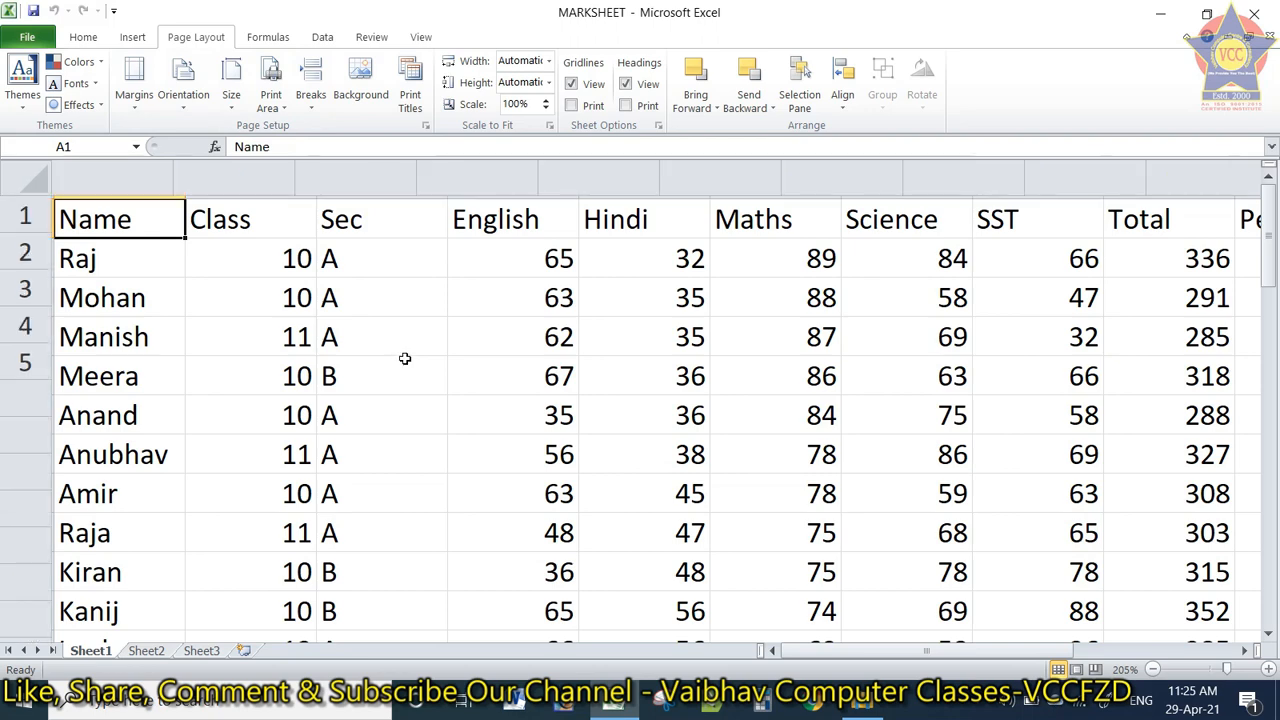
scroll(404, 358, down, 4)
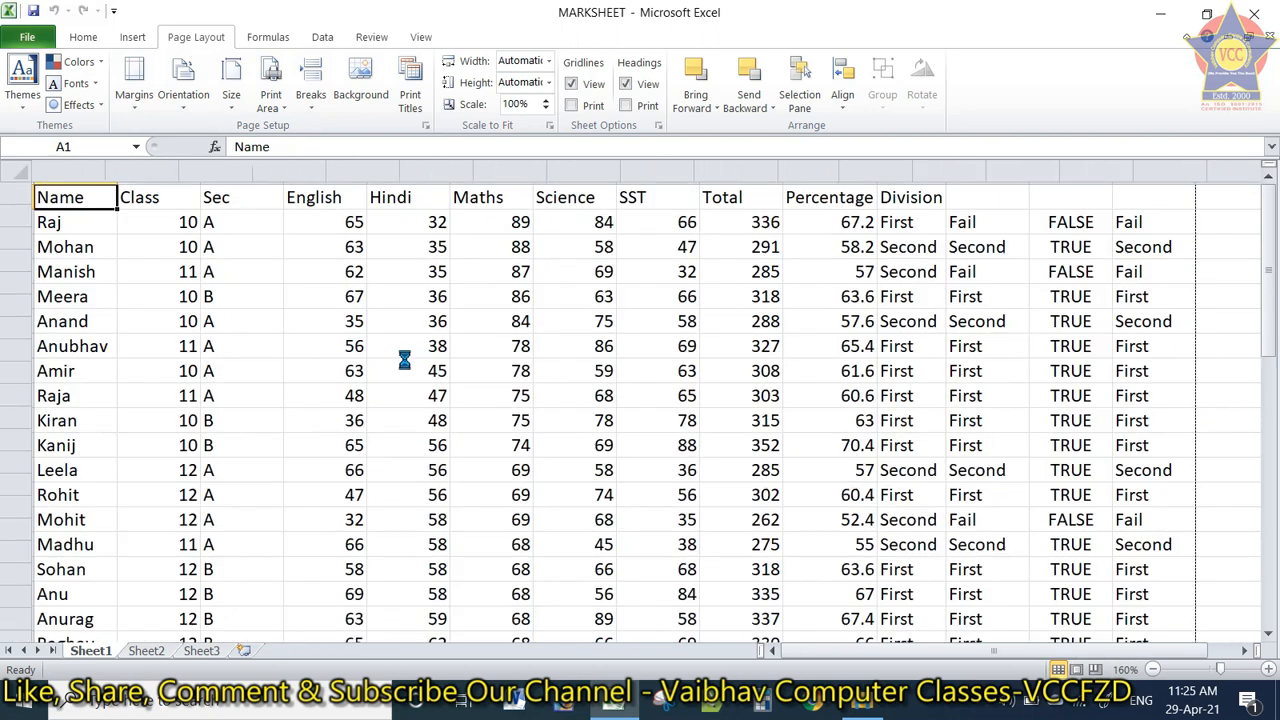
scroll(404, 360, up, 3)
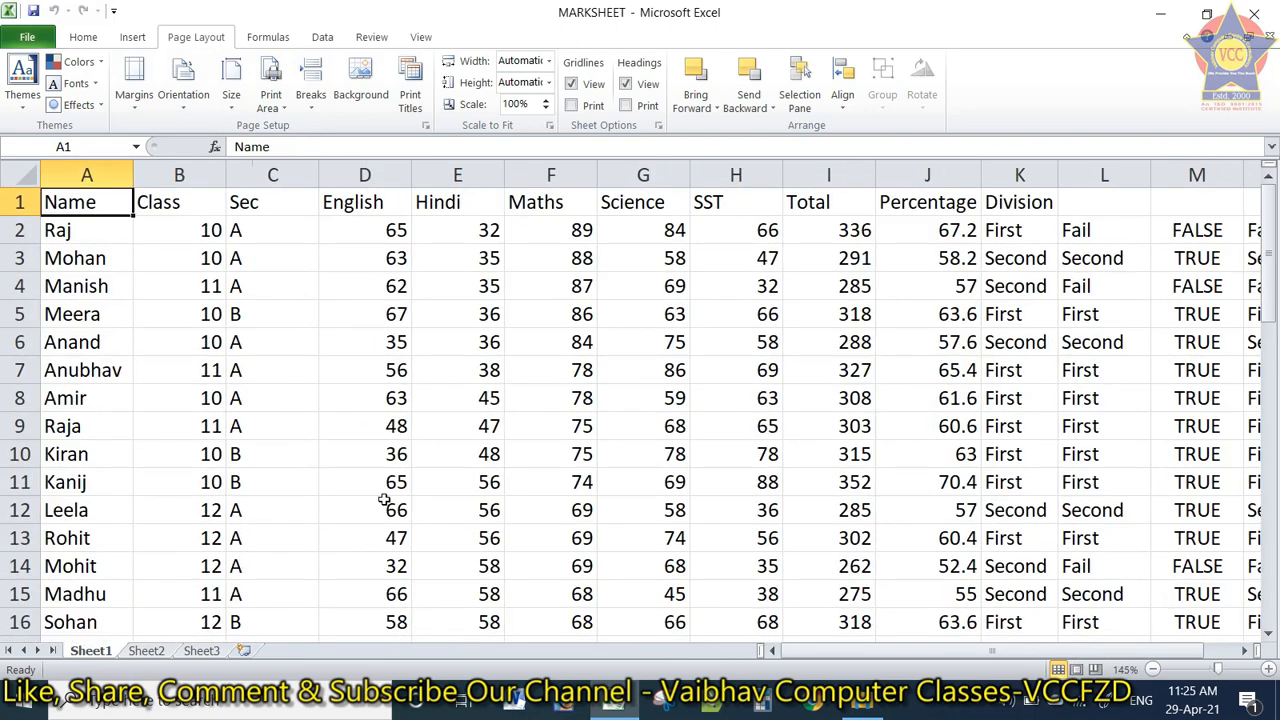
shift+click(488, 454)
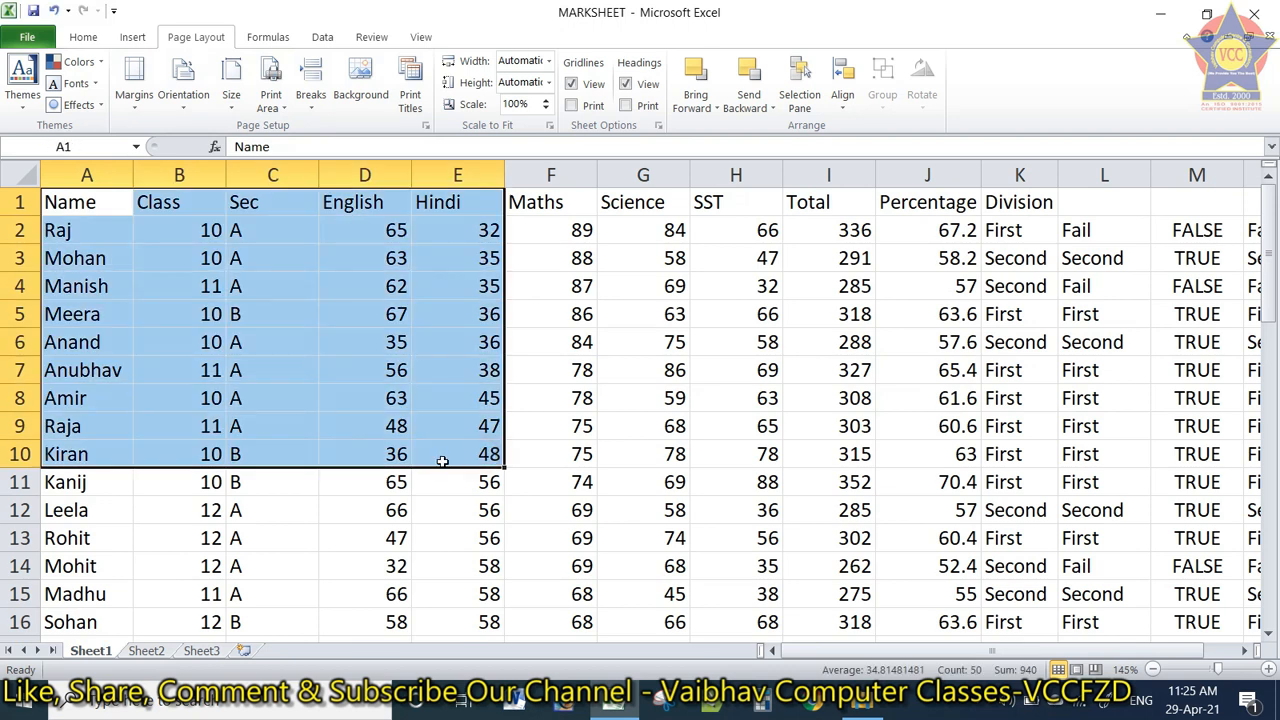
click(272, 105)
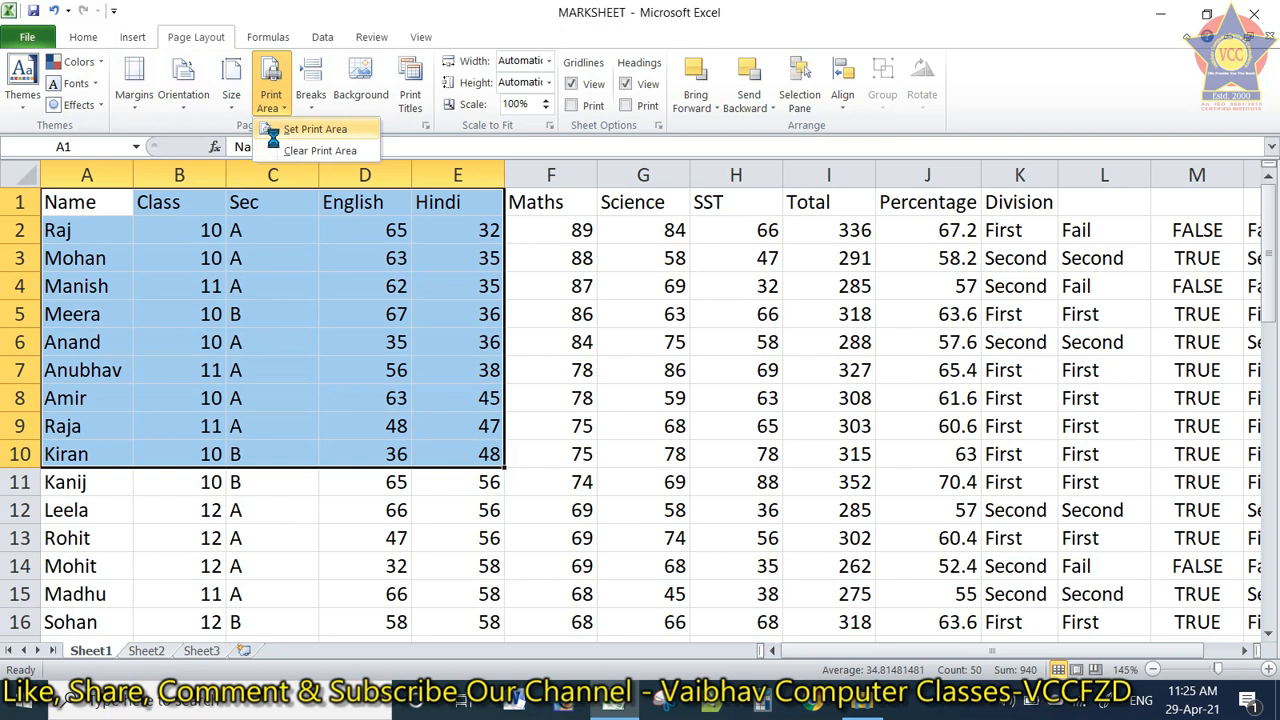
click(278, 134)
click(383, 420)
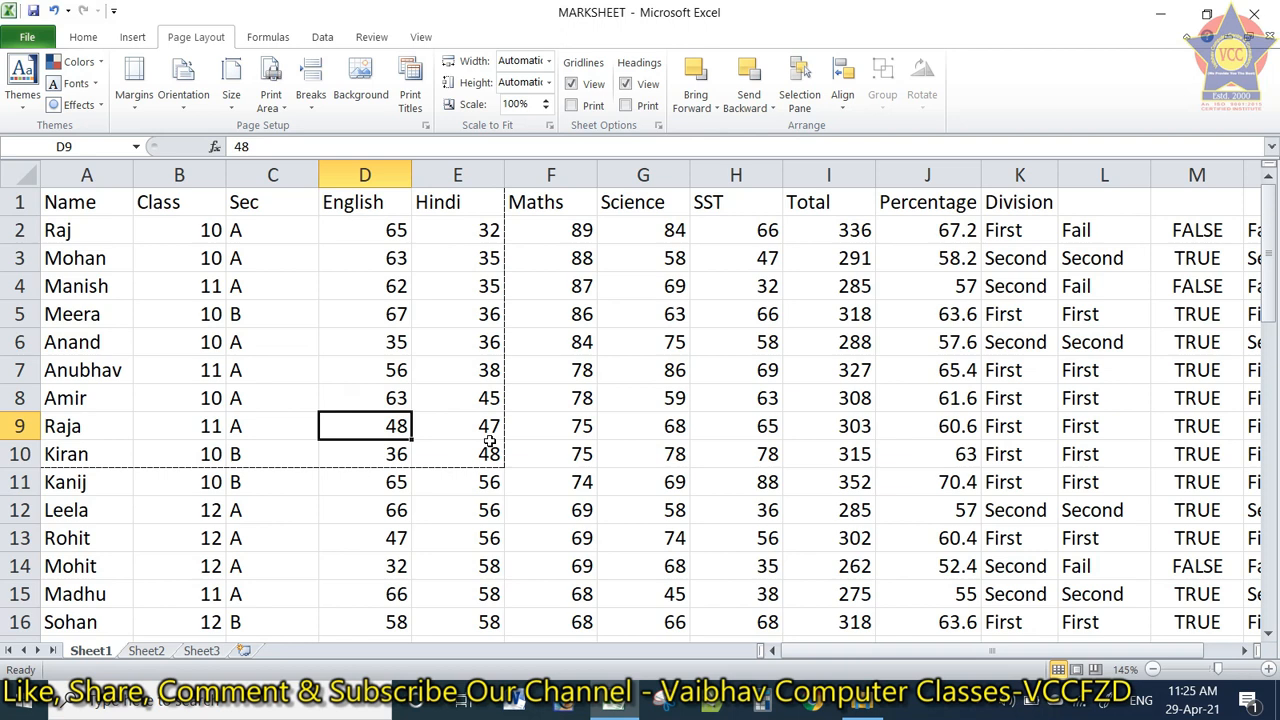
key(ctrl+p)
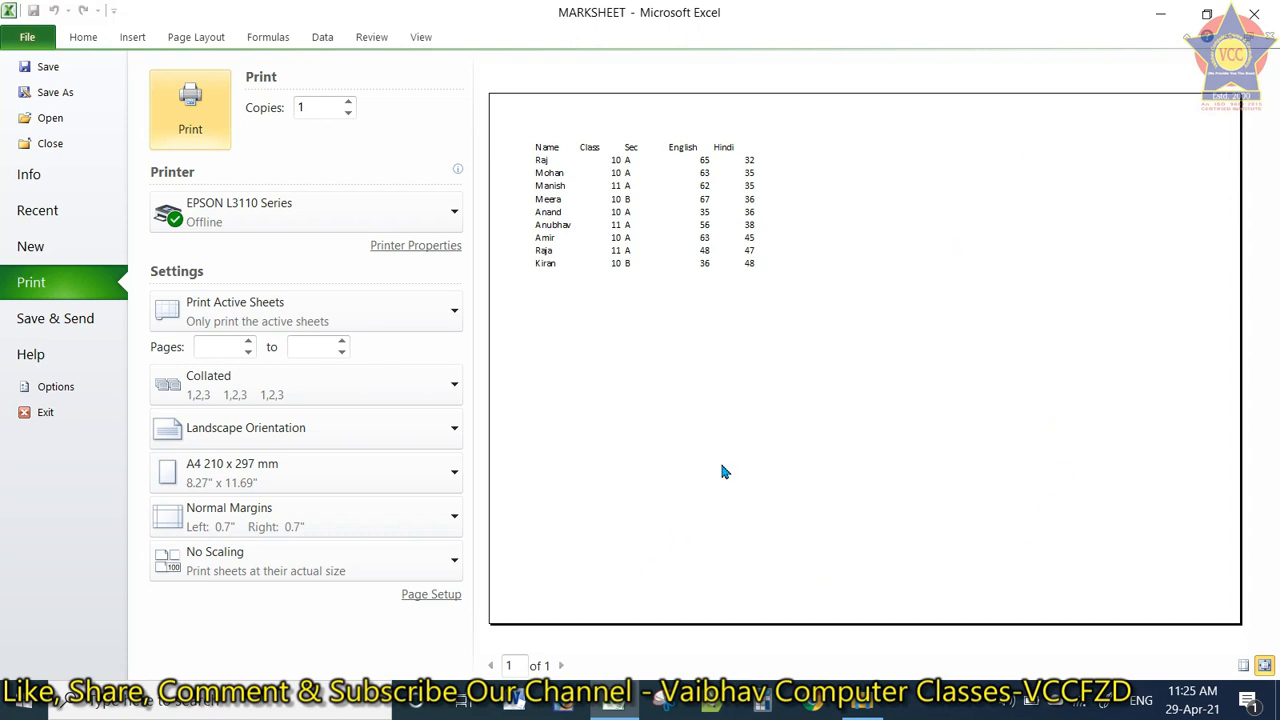
key(Escape)
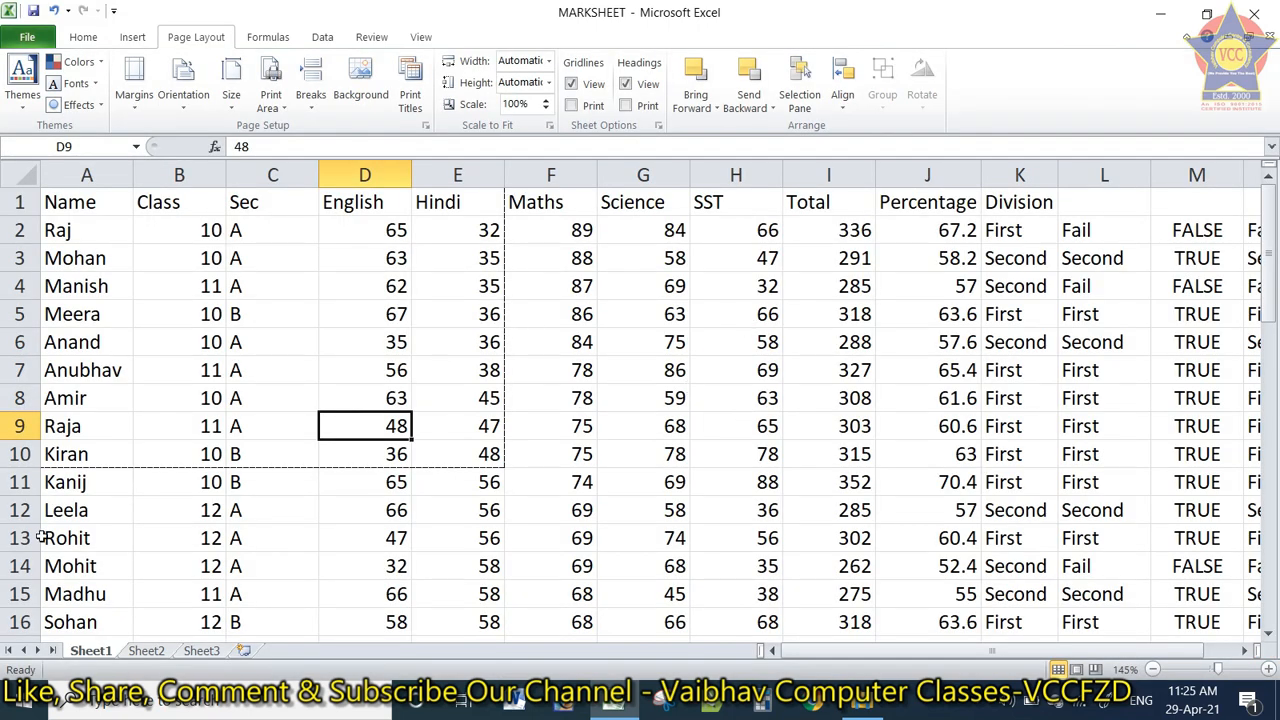
Add cells A11:E15 to the existing print area and check the extended range in print preview.
drag(66, 478, 474, 584)
click(273, 105)
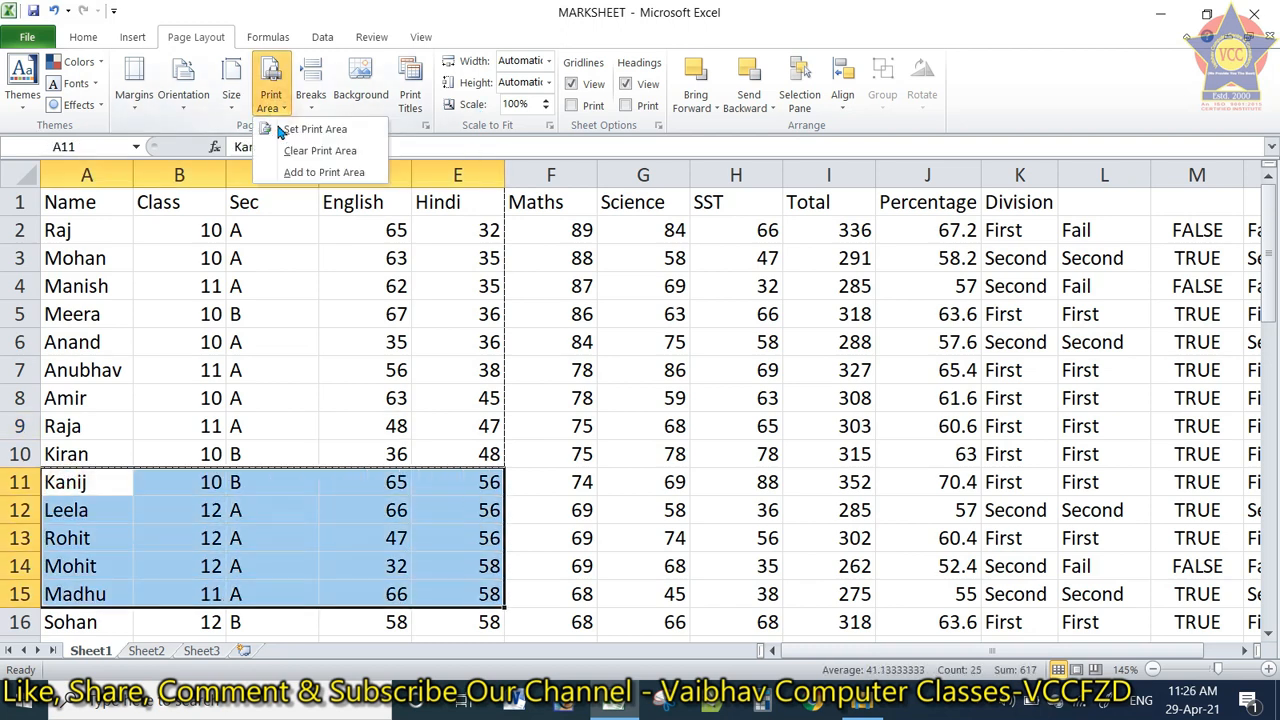
click(281, 174)
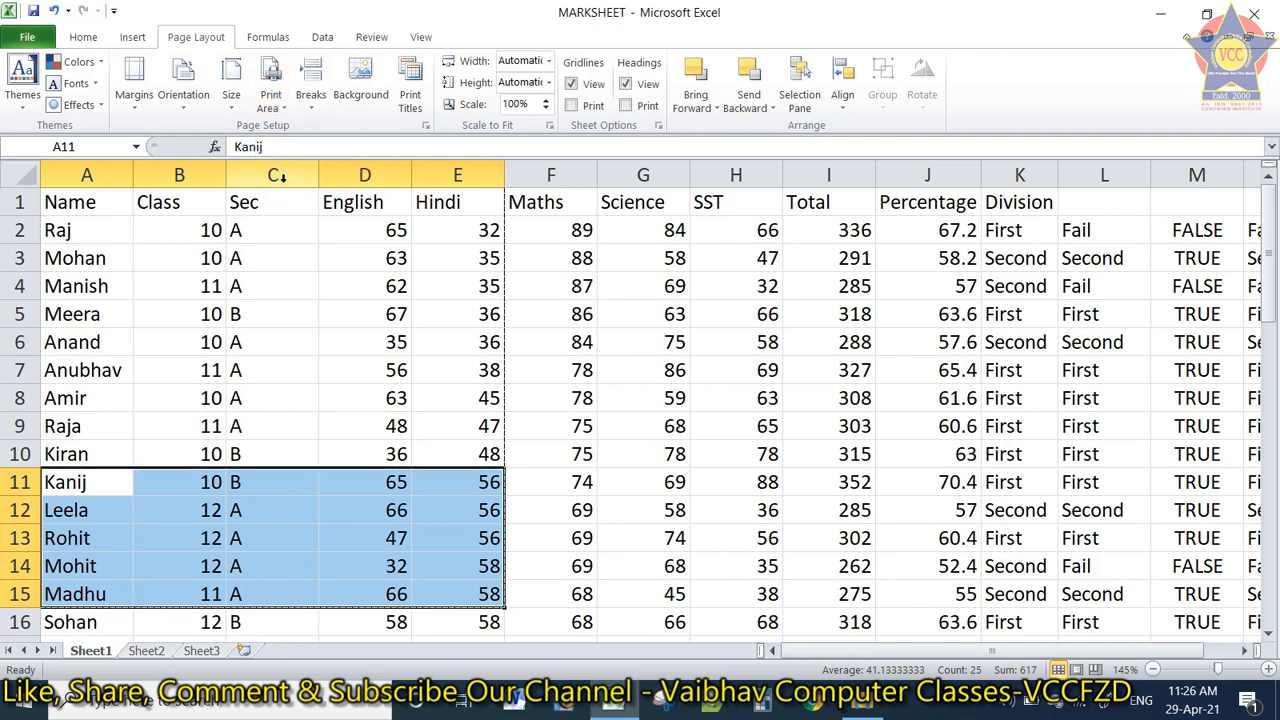
click(357, 343)
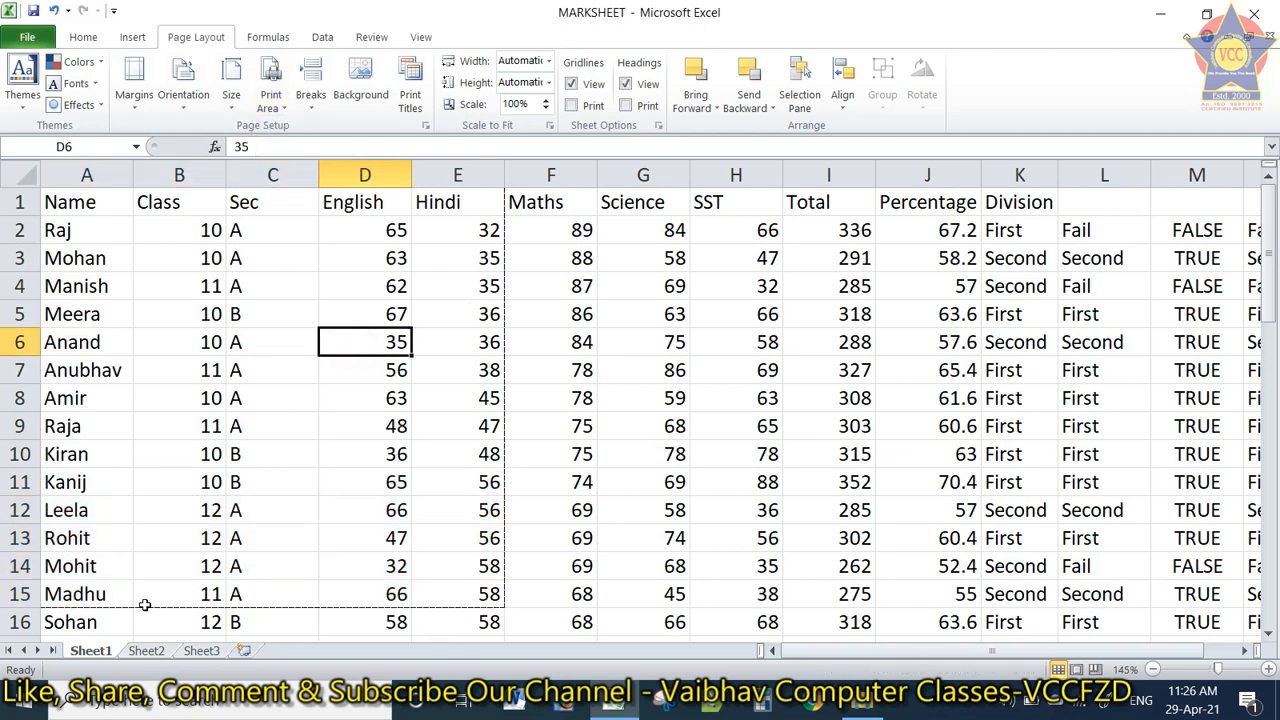
key(ctrl+p)
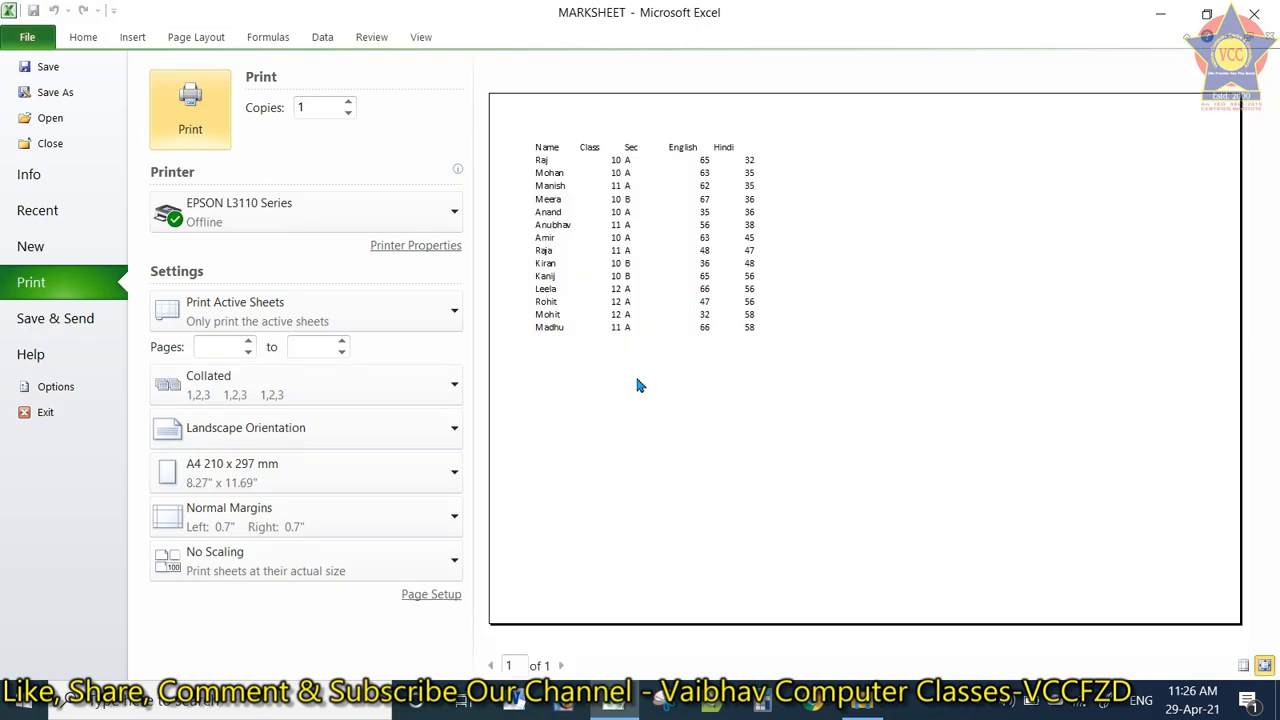
key(Escape)
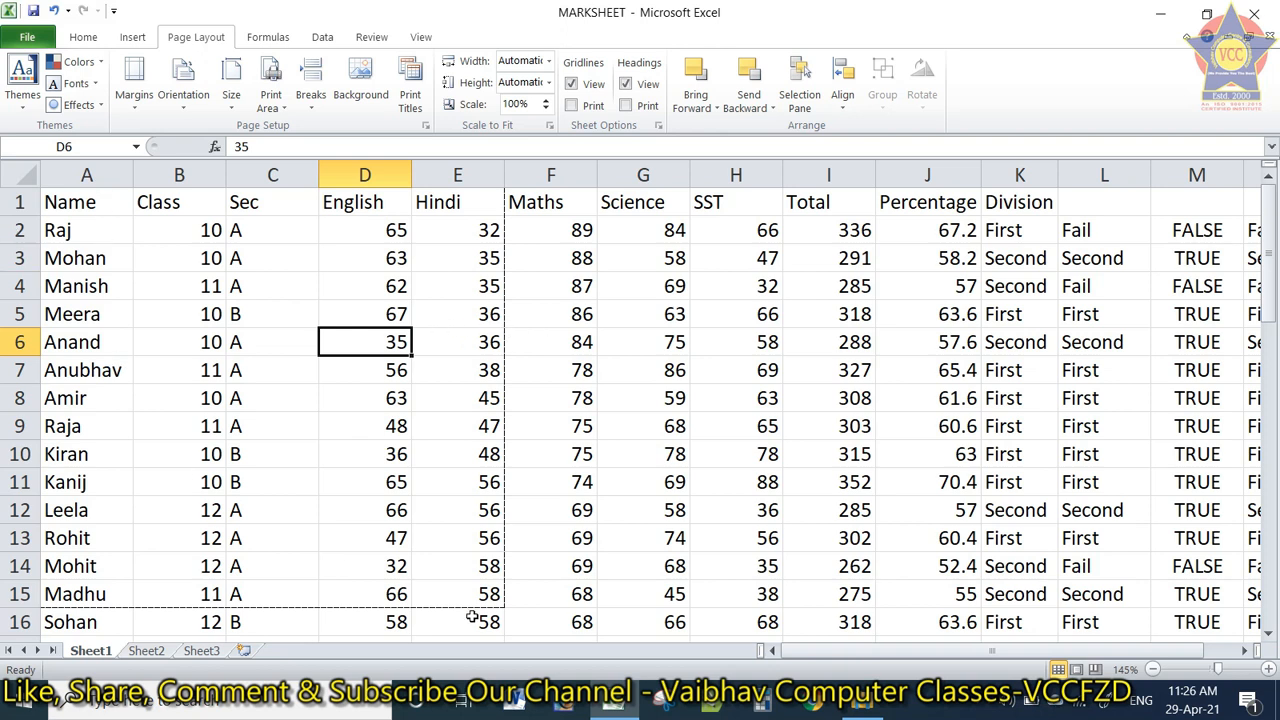
Clear the sheet's print area and check both pages of the full marksheet in print preview.
drag(82, 202, 462, 608)
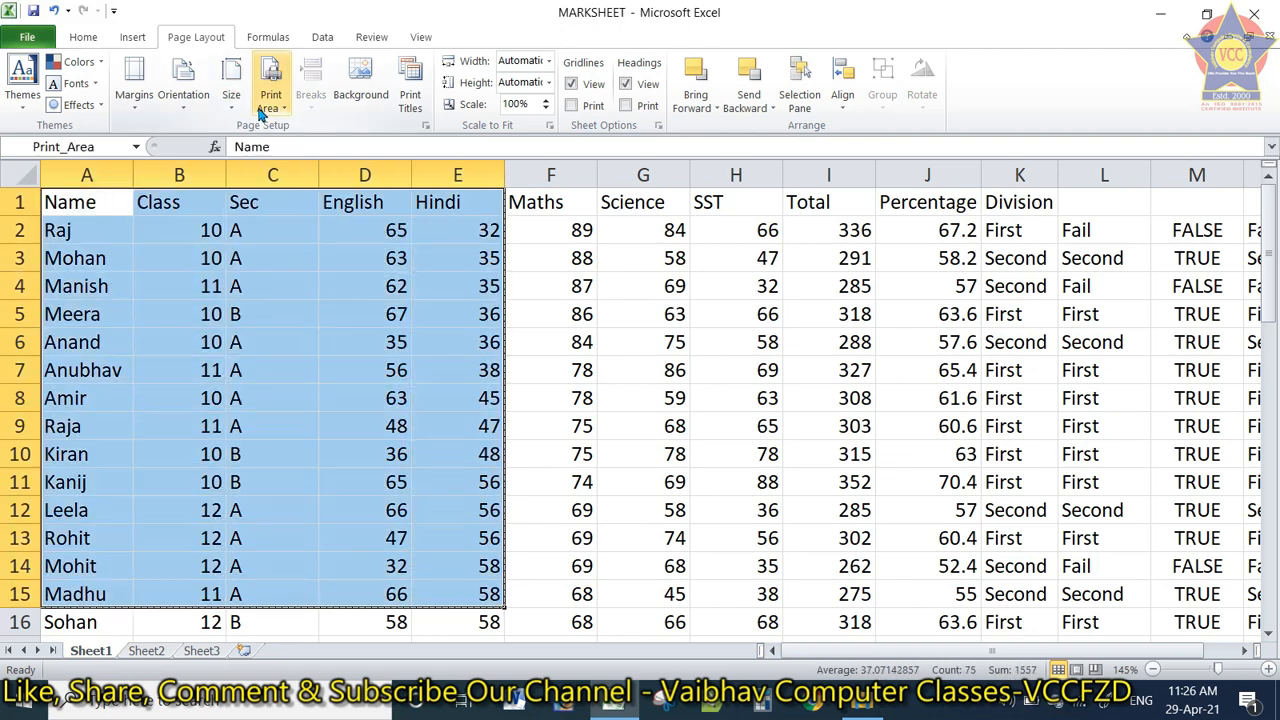
click(268, 100)
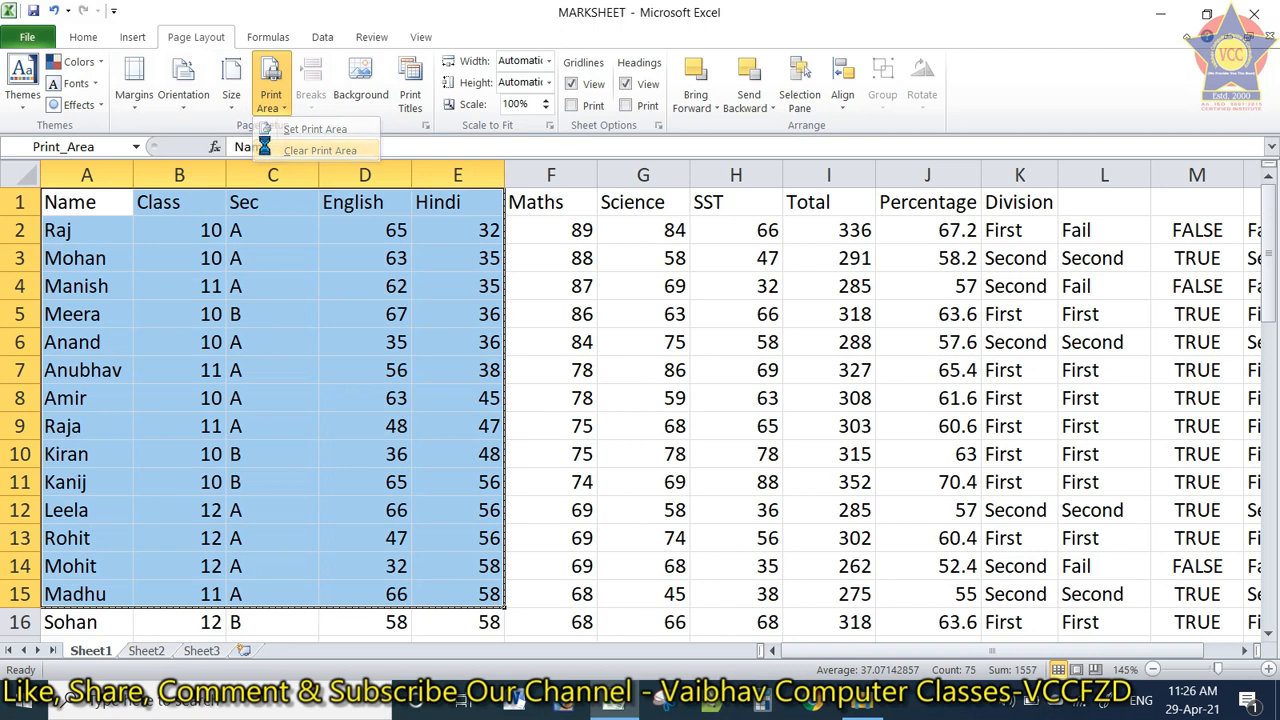
click(270, 150)
click(305, 314)
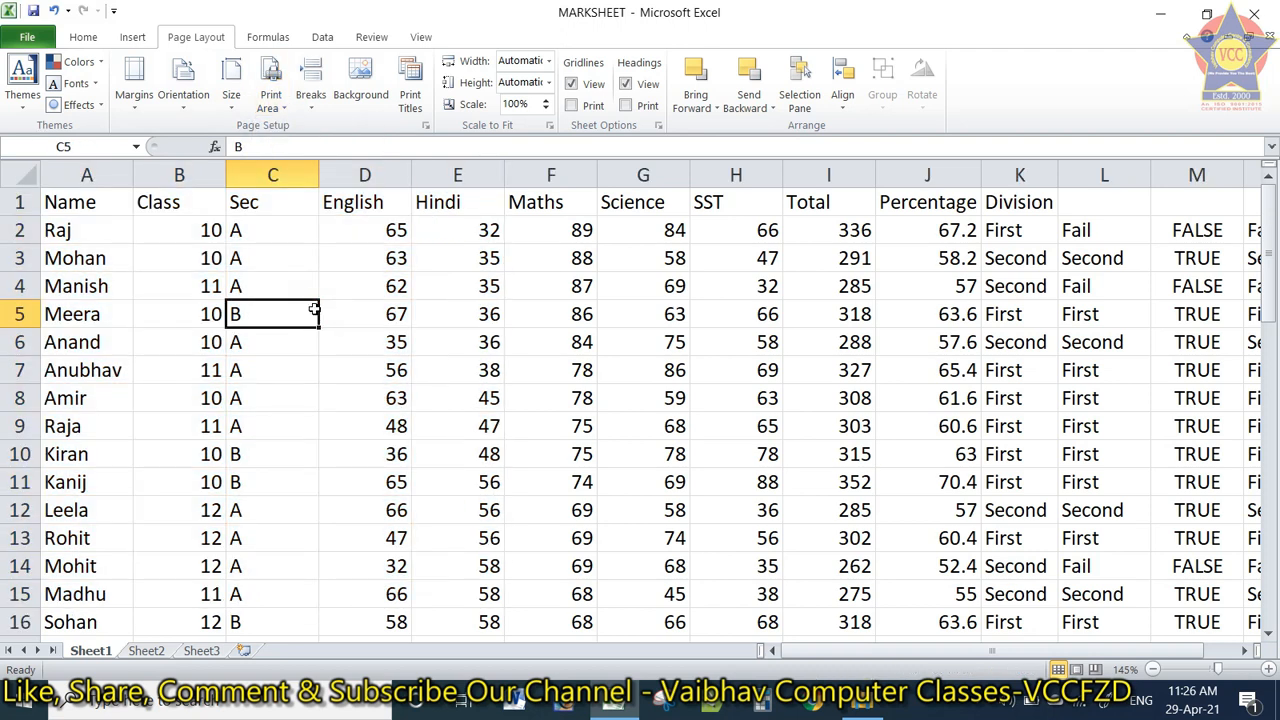
key(ctrl+p)
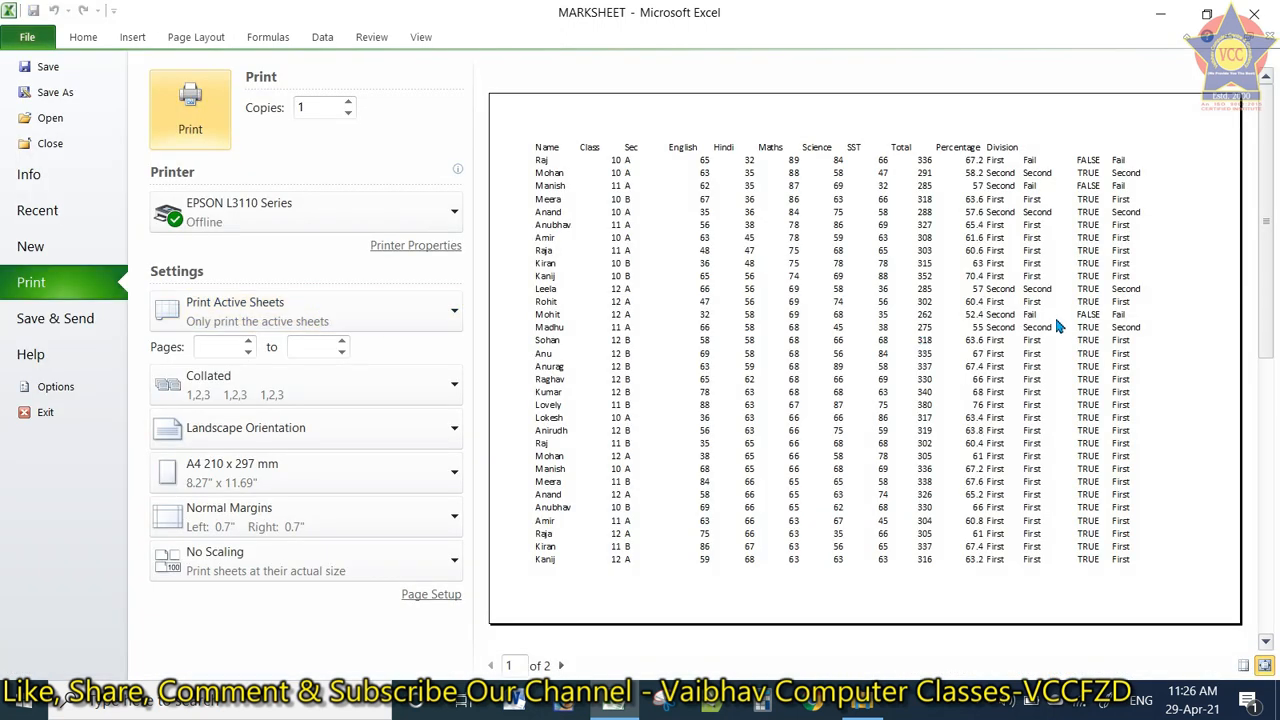
scroll(1056, 320, down, 2)
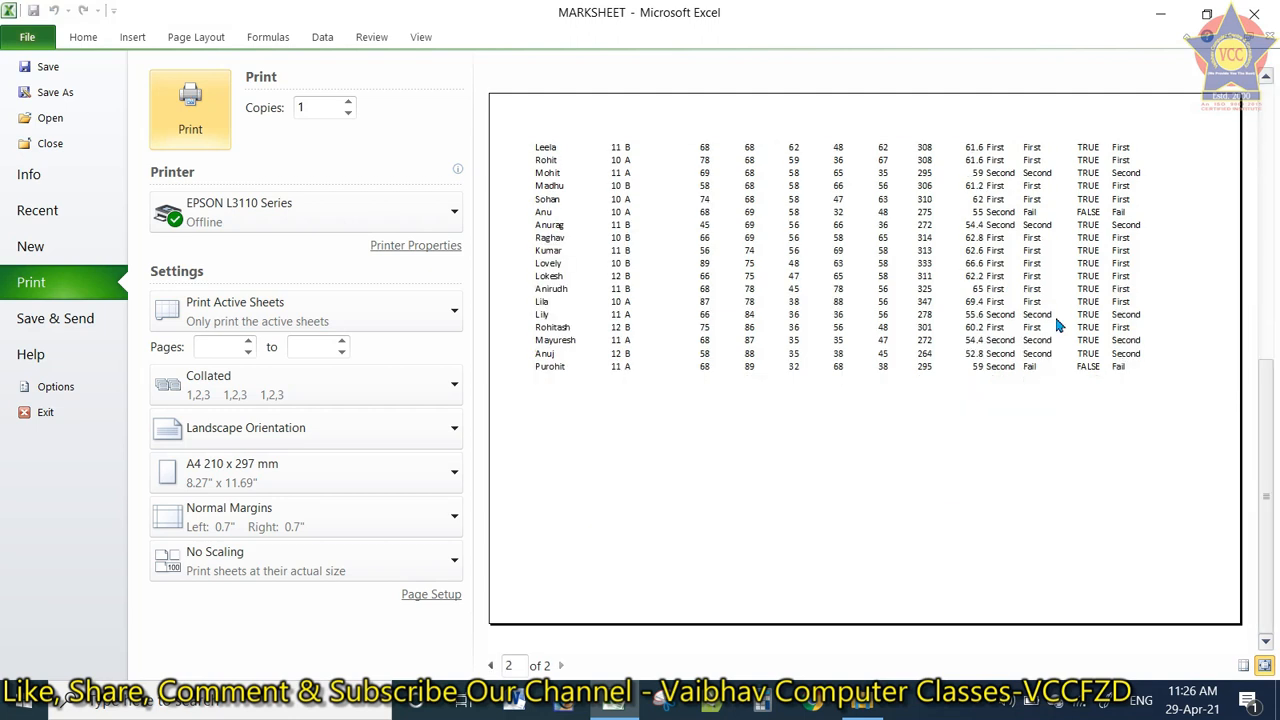
key(Escape)
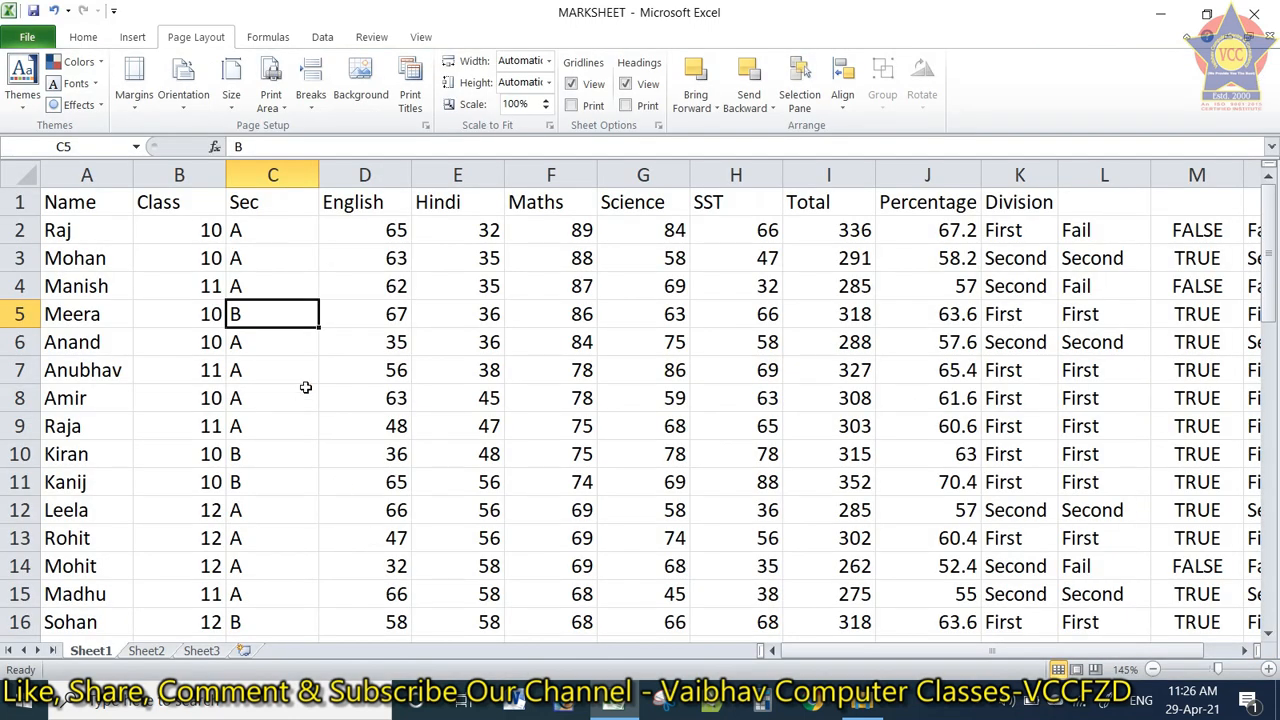
Insert a page break above row 26 of the marksheet.
click(315, 108)
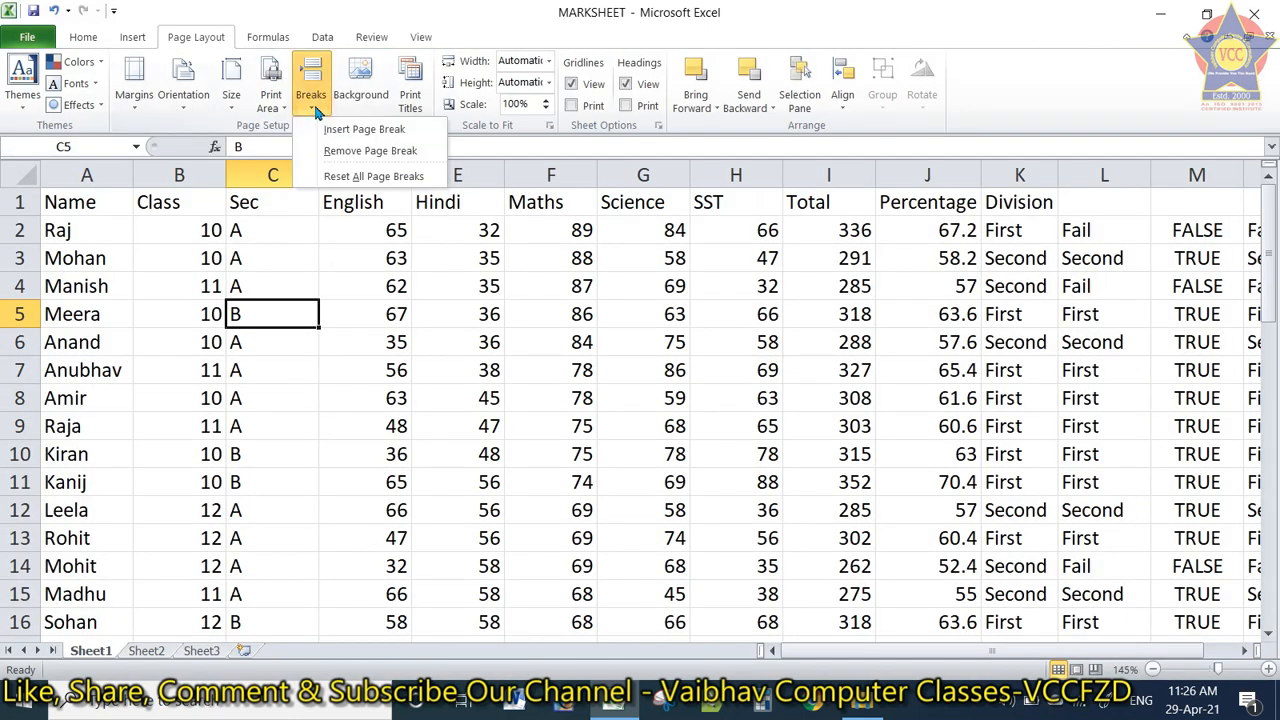
click(225, 388)
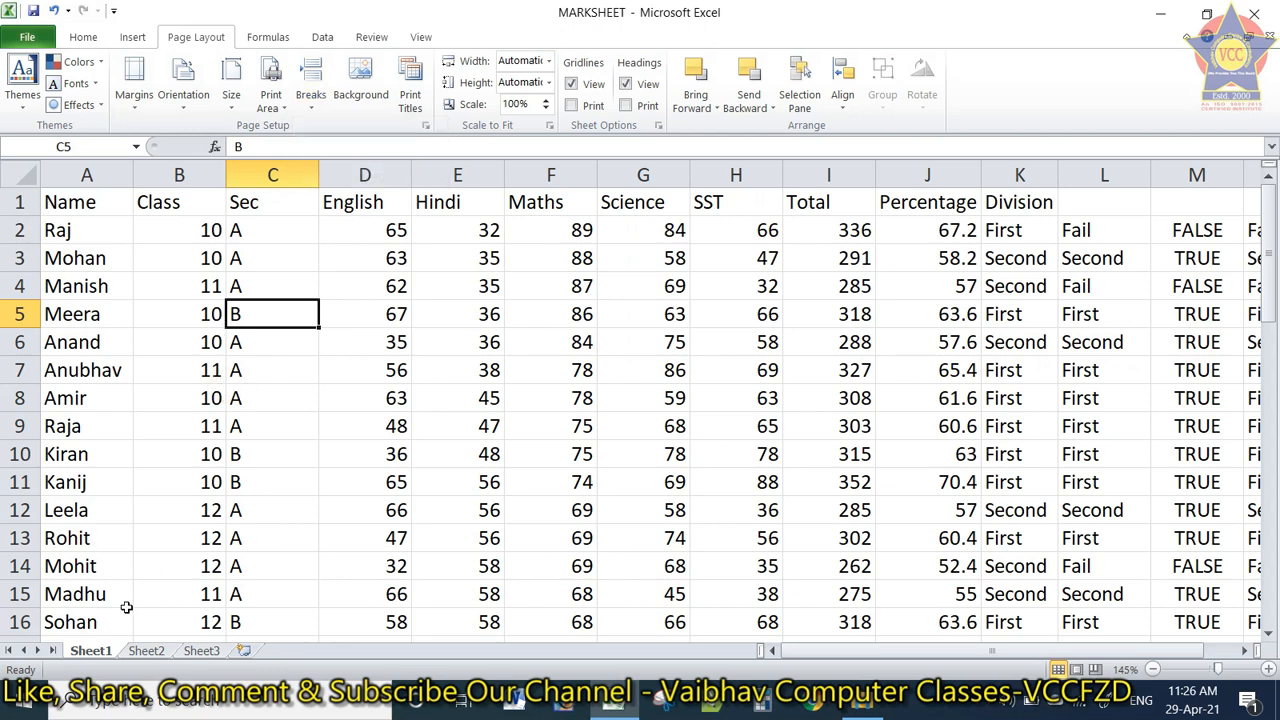
scroll(126, 605, down, 3)
scroll(126, 607, down, 12)
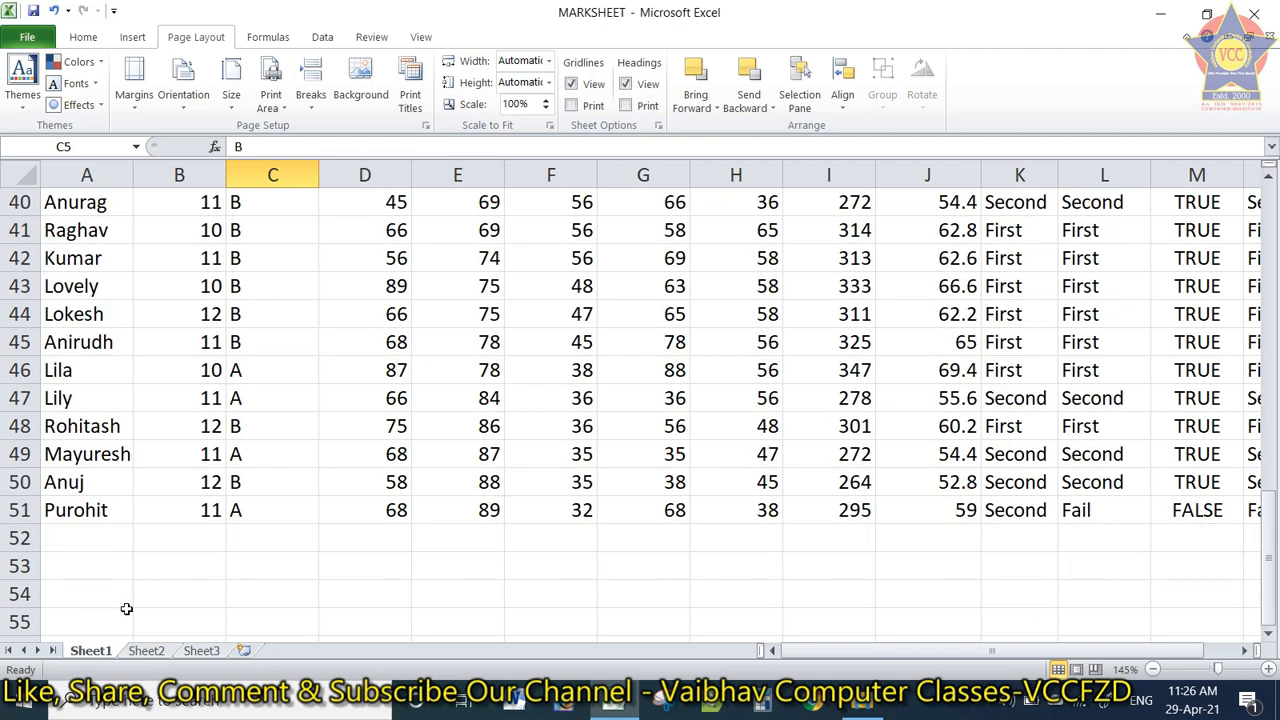
scroll(120, 560, up, 2)
scroll(85, 505, up, 7)
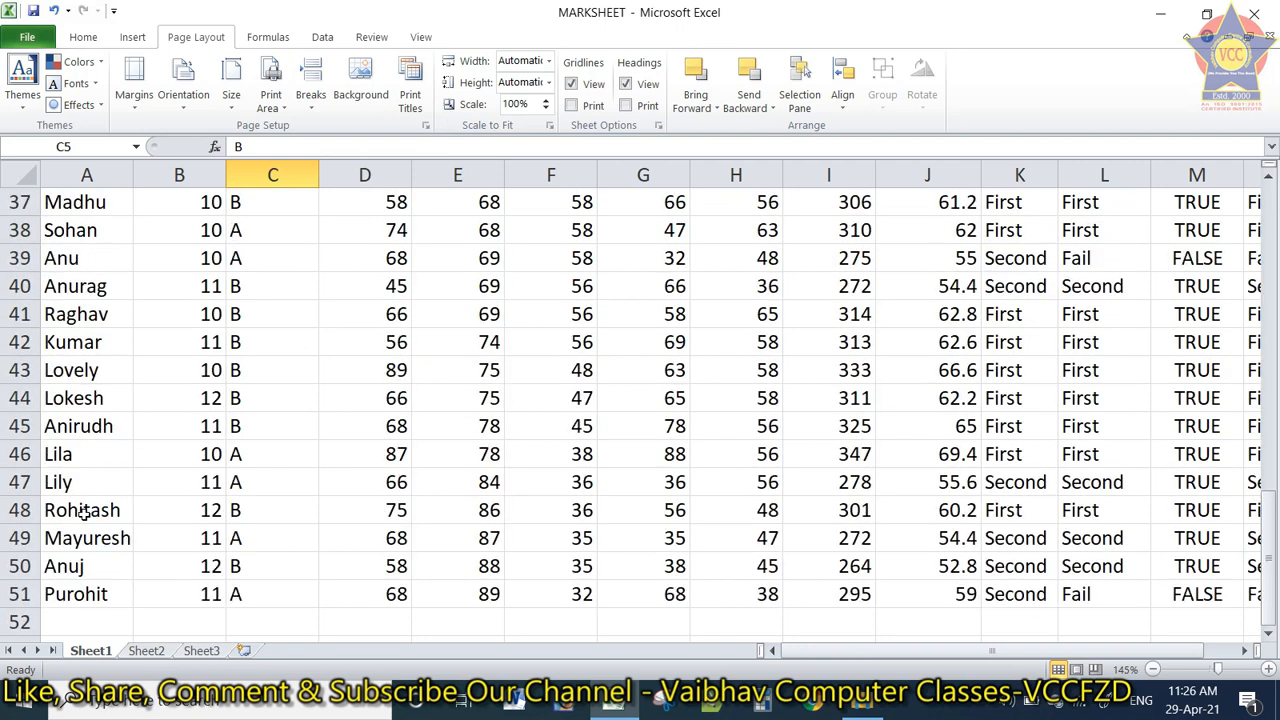
scroll(100, 500, up, 1)
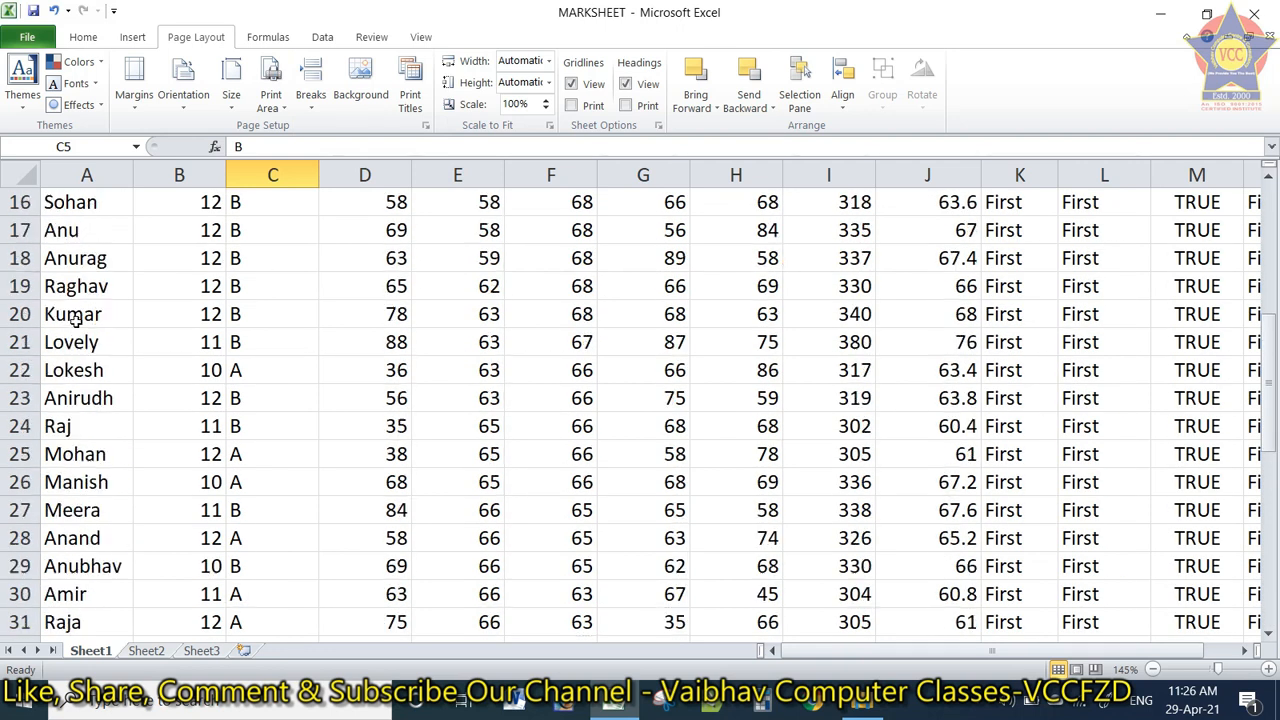
click(80, 452)
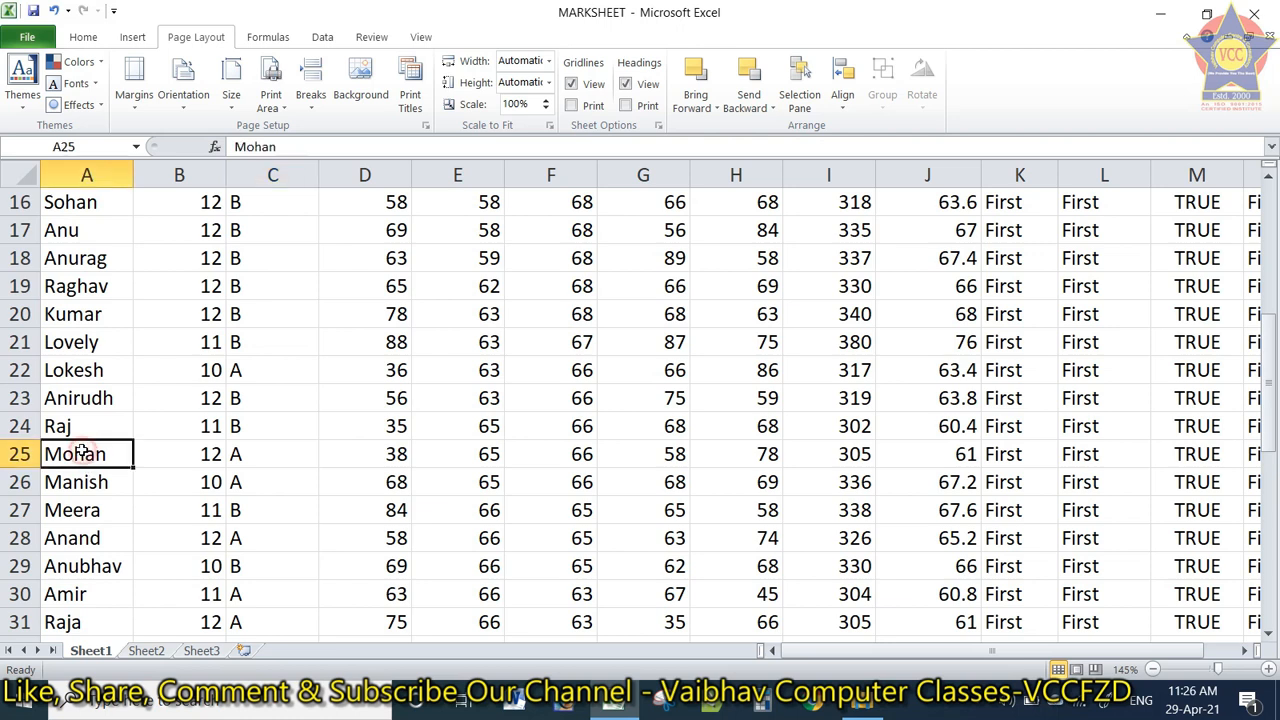
click(72, 478)
click(310, 95)
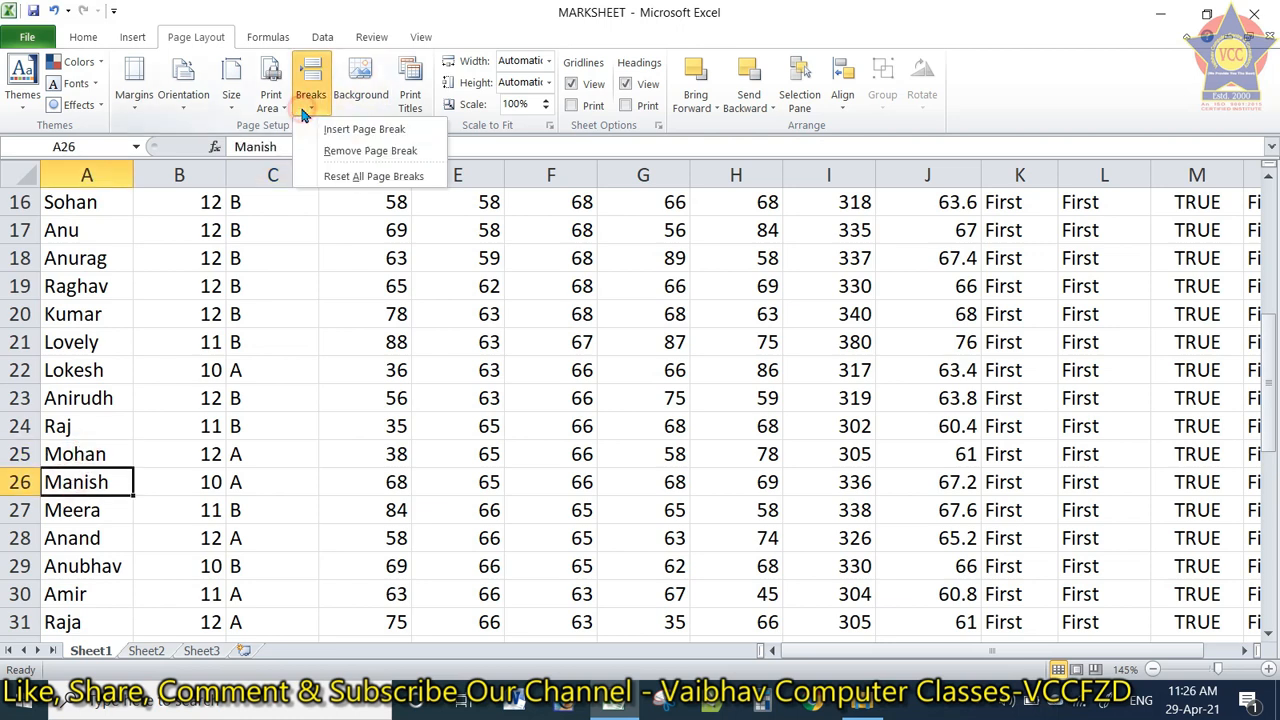
click(310, 138)
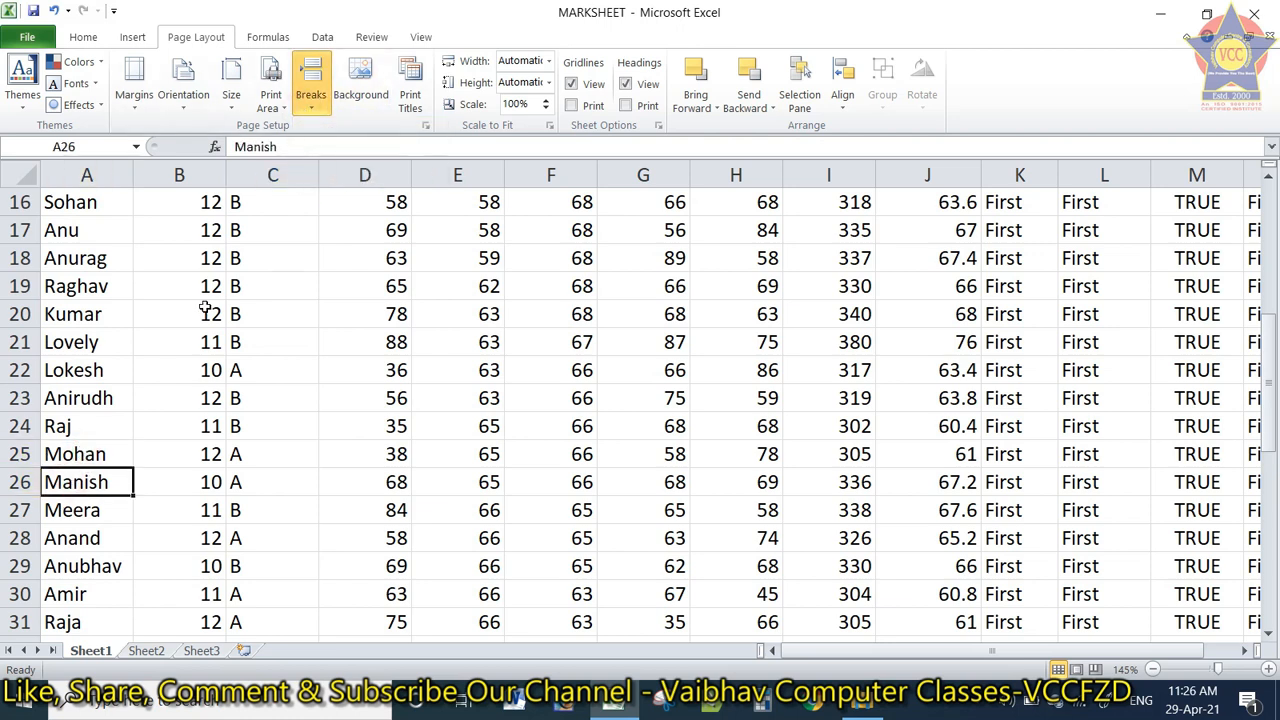
click(137, 488)
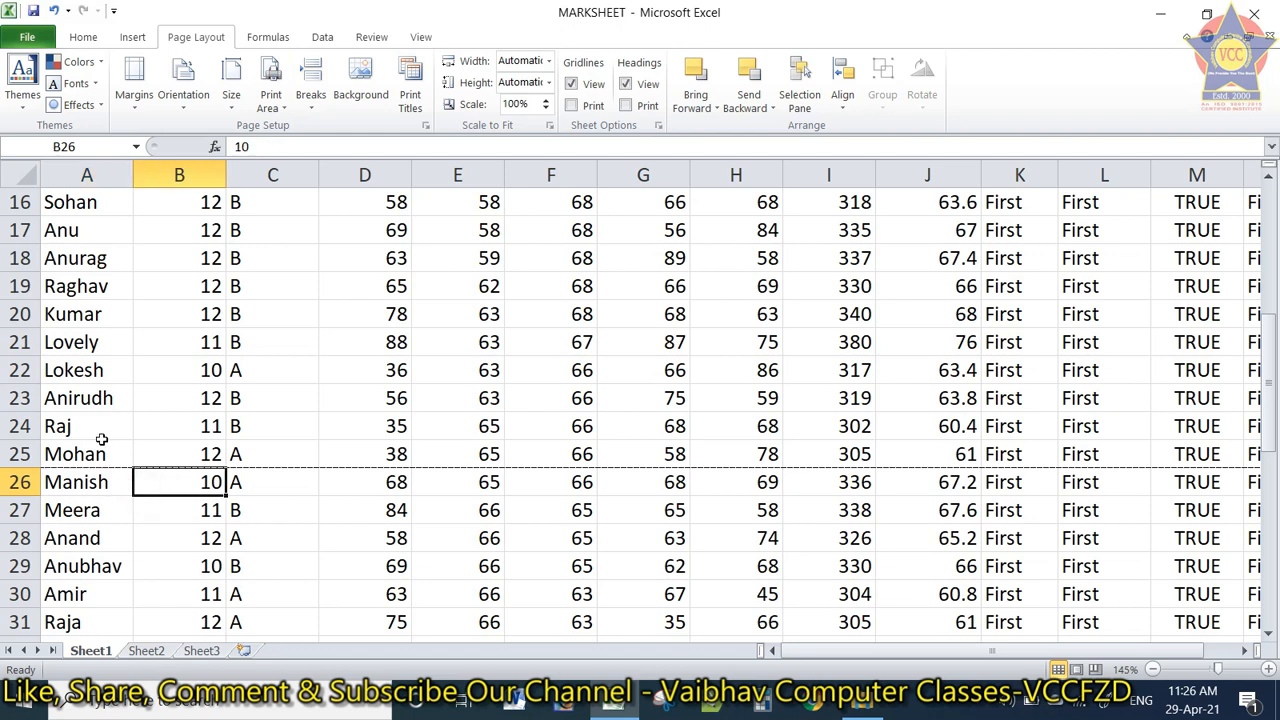
Check how the page break divides the marksheet by viewing both pages in print preview.
scroll(102, 440, up, 1)
scroll(100, 443, down, 5)
scroll(100, 451, up, 1)
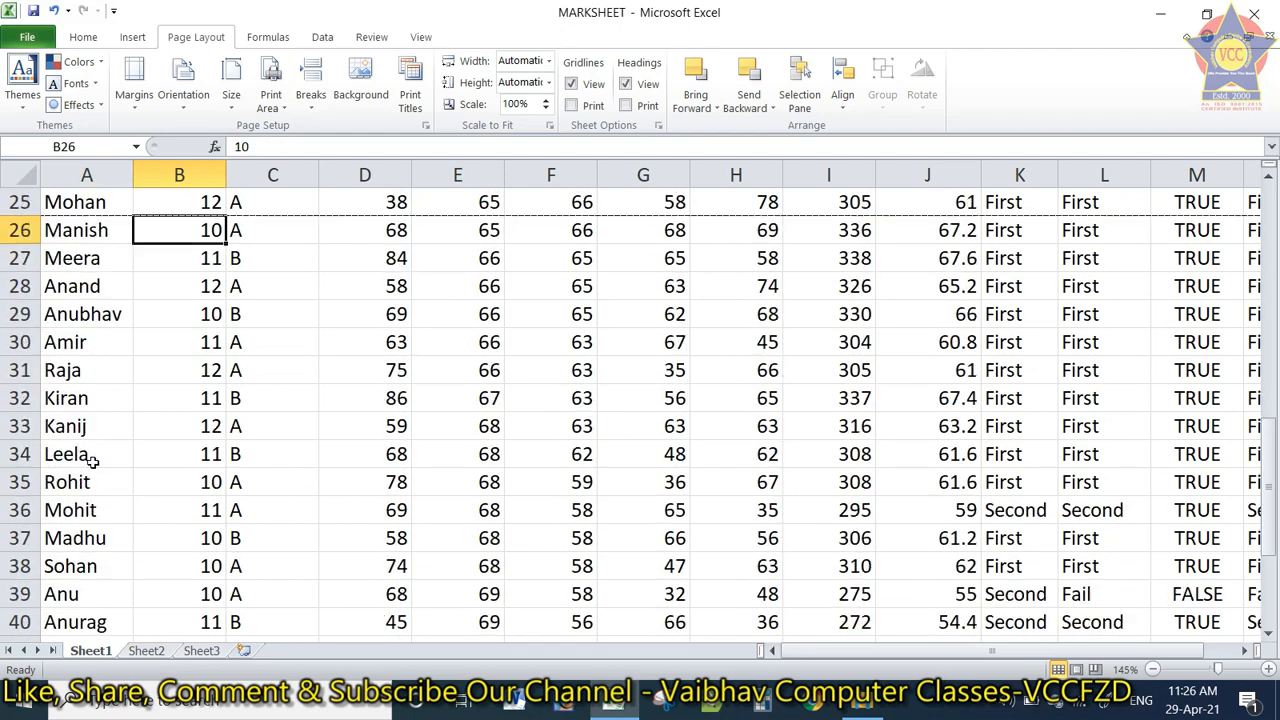
scroll(92, 460, up, 3)
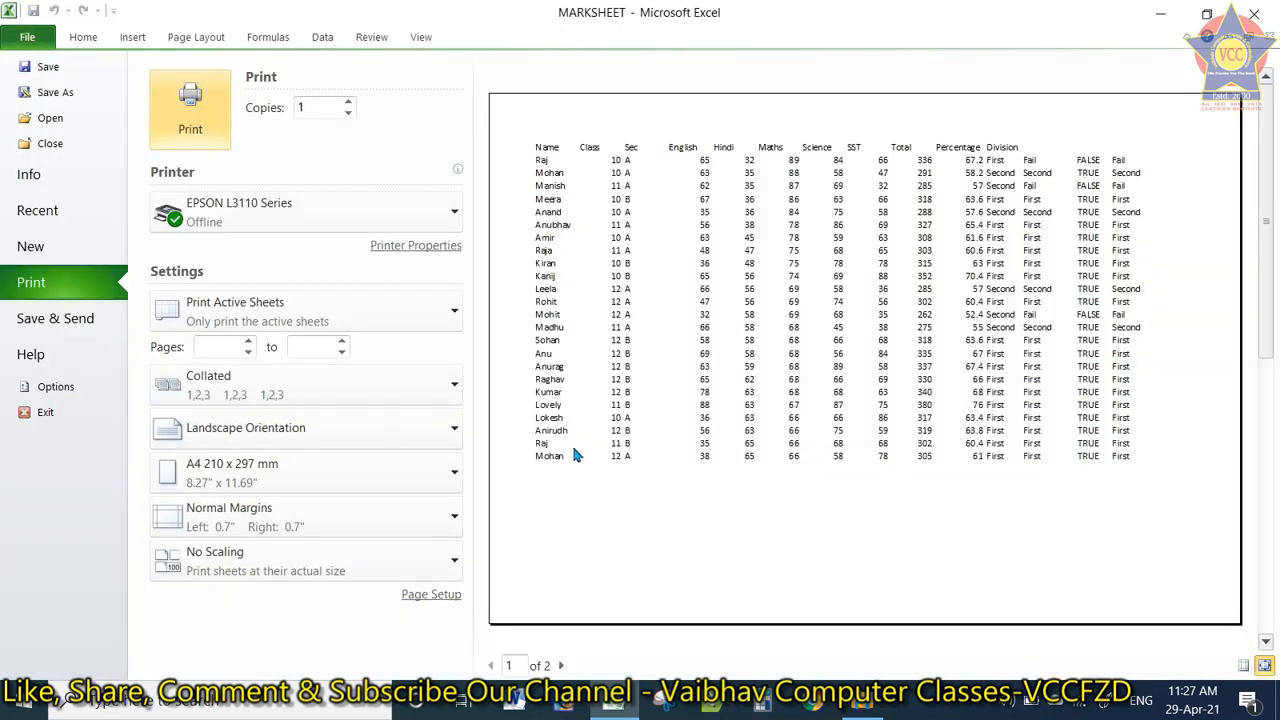
click(561, 666)
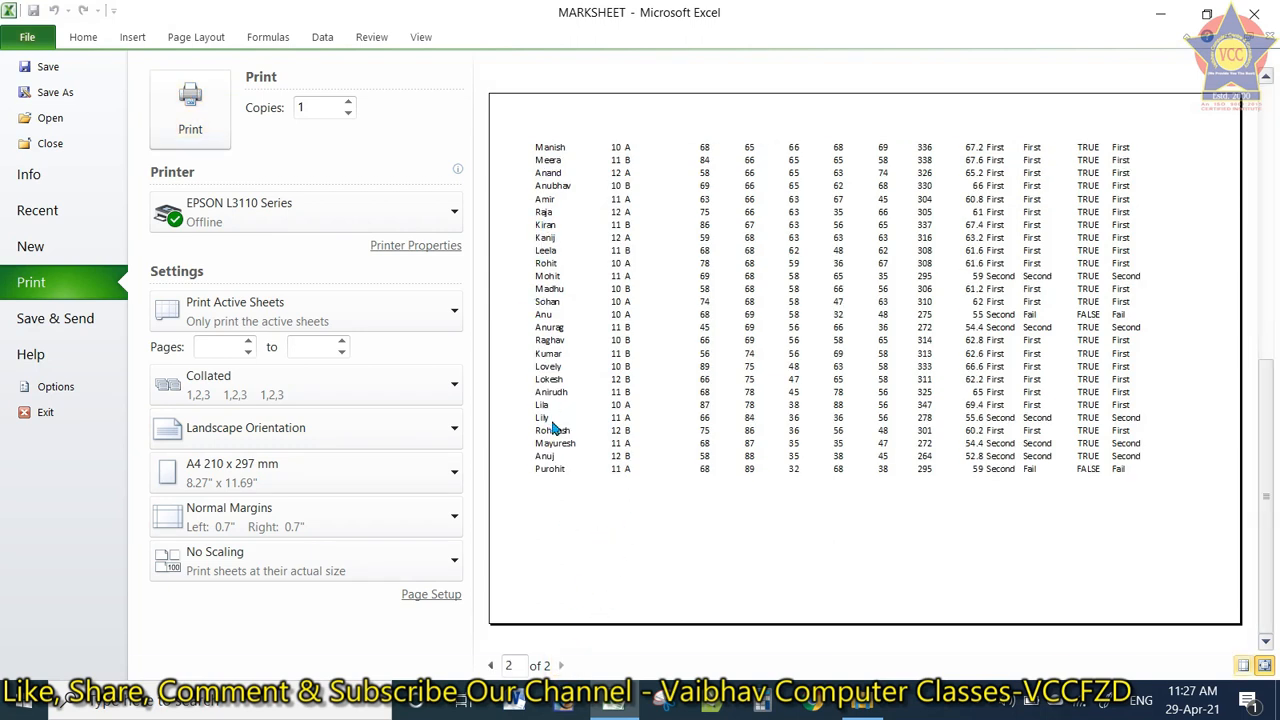
key(Escape)
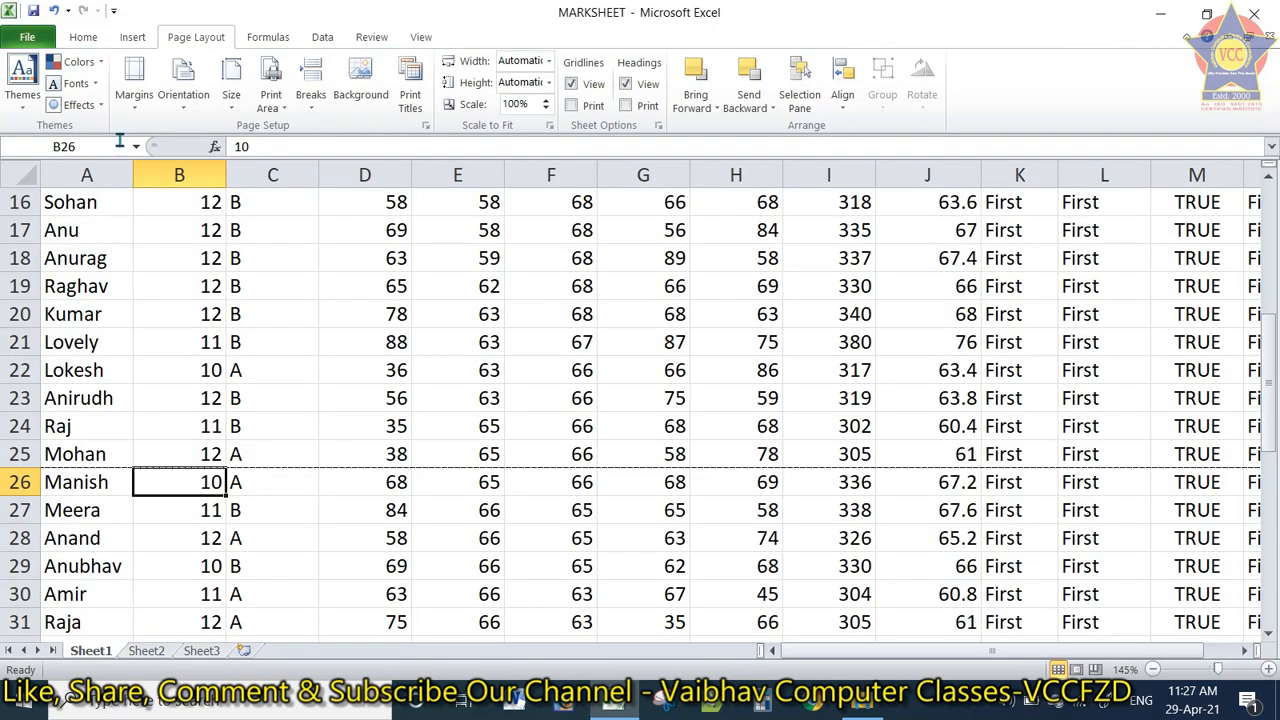
Change the page orientation to portrait.
click(185, 117)
click(187, 103)
click(180, 134)
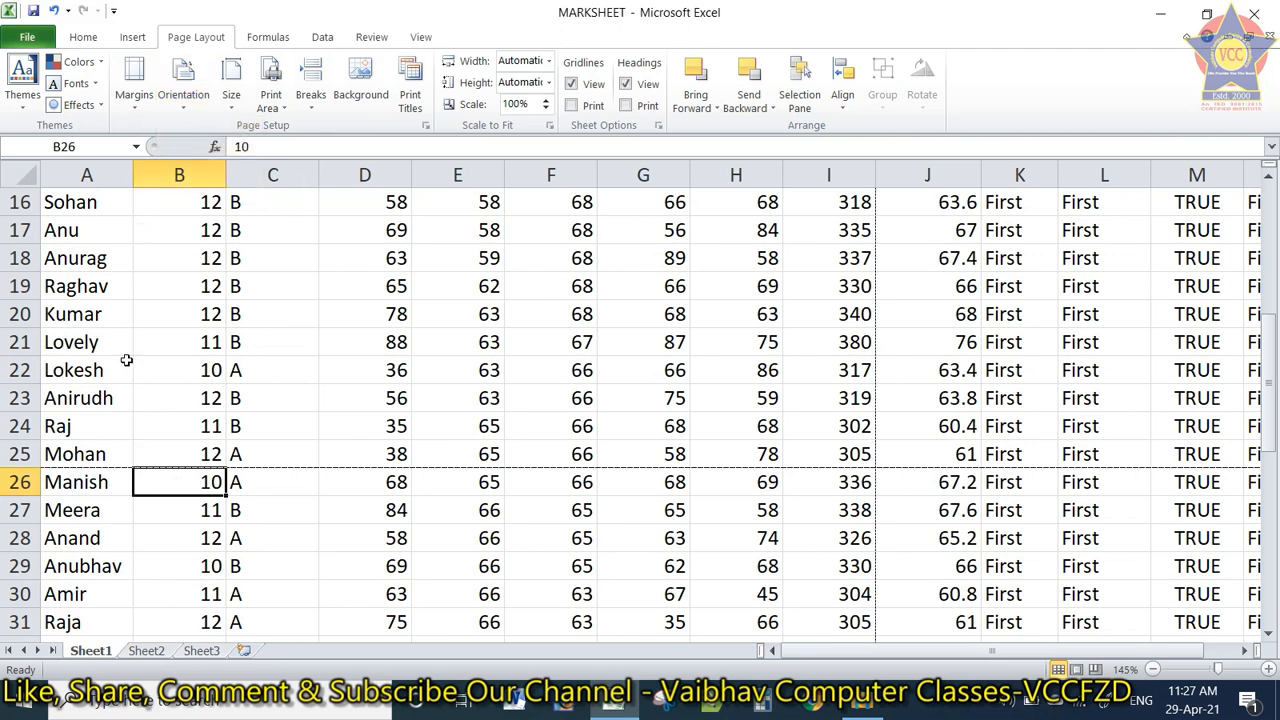
Look over the rows around the manual break, and reset all page breaks on the sheet.
click(86, 473)
scroll(88, 478, down, 6)
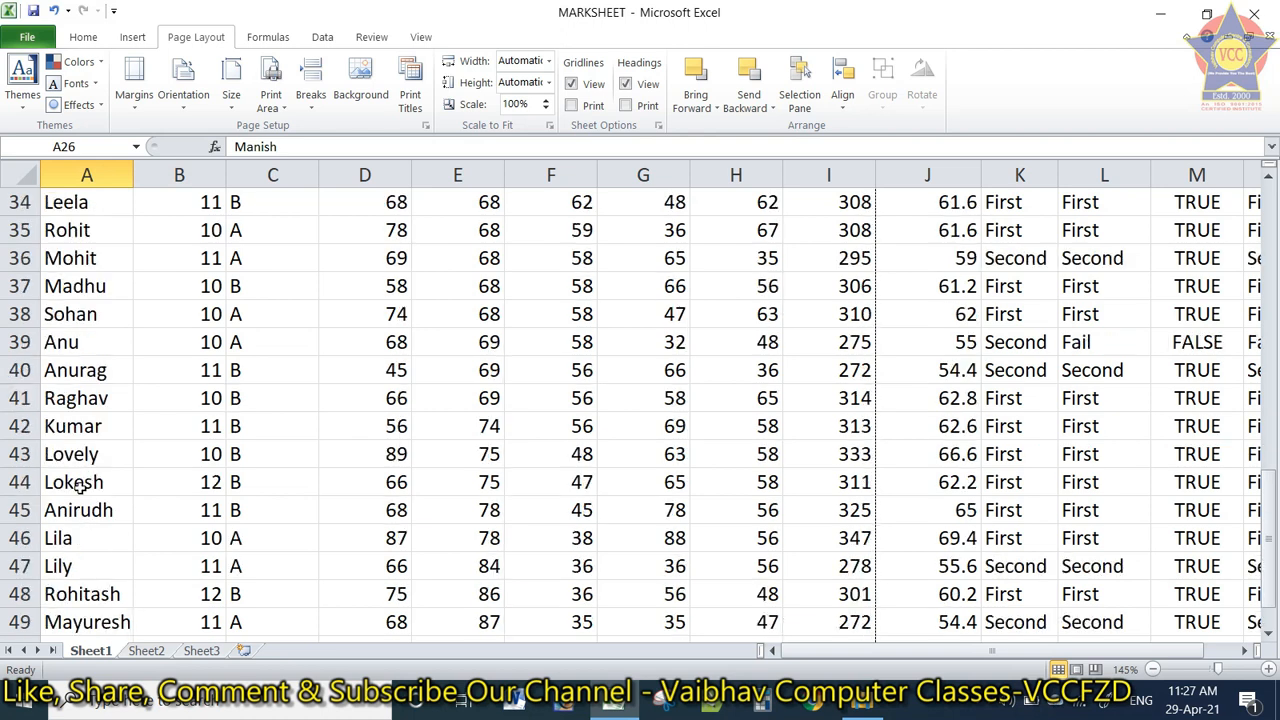
scroll(77, 513, down, 1)
scroll(245, 318, up, 11)
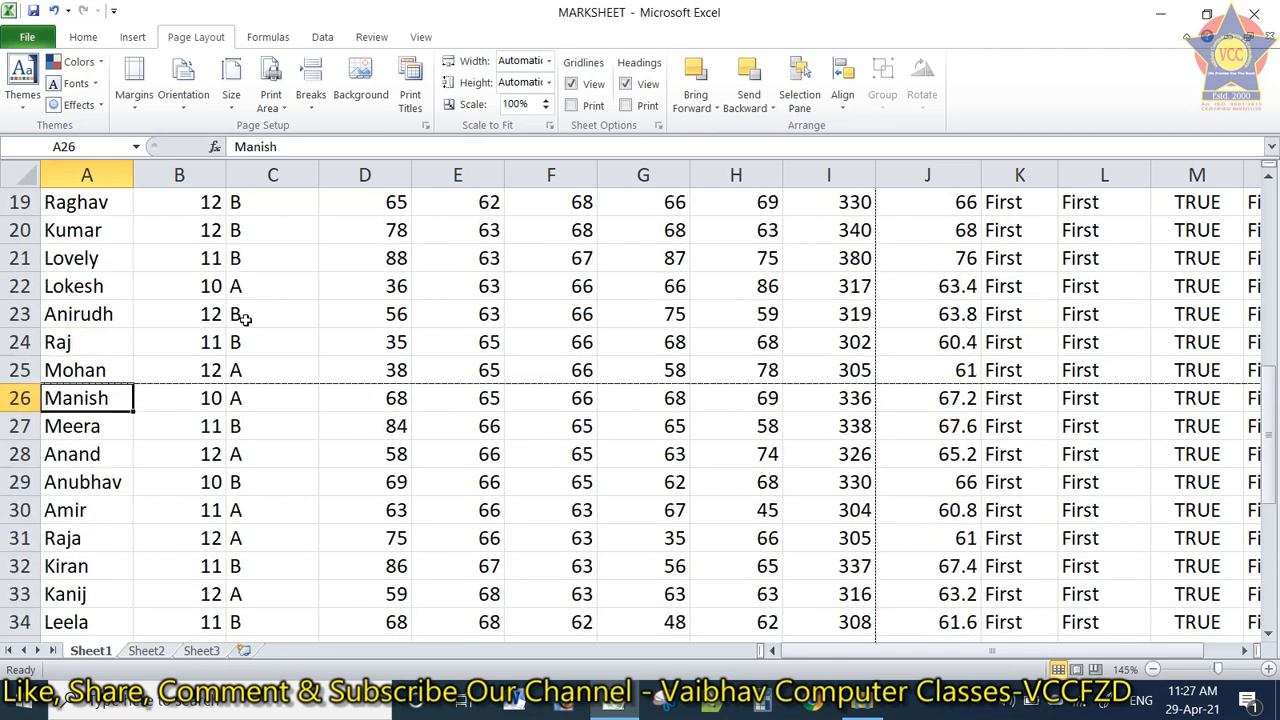
scroll(245, 318, down, 2)
scroll(307, 212, down, 3)
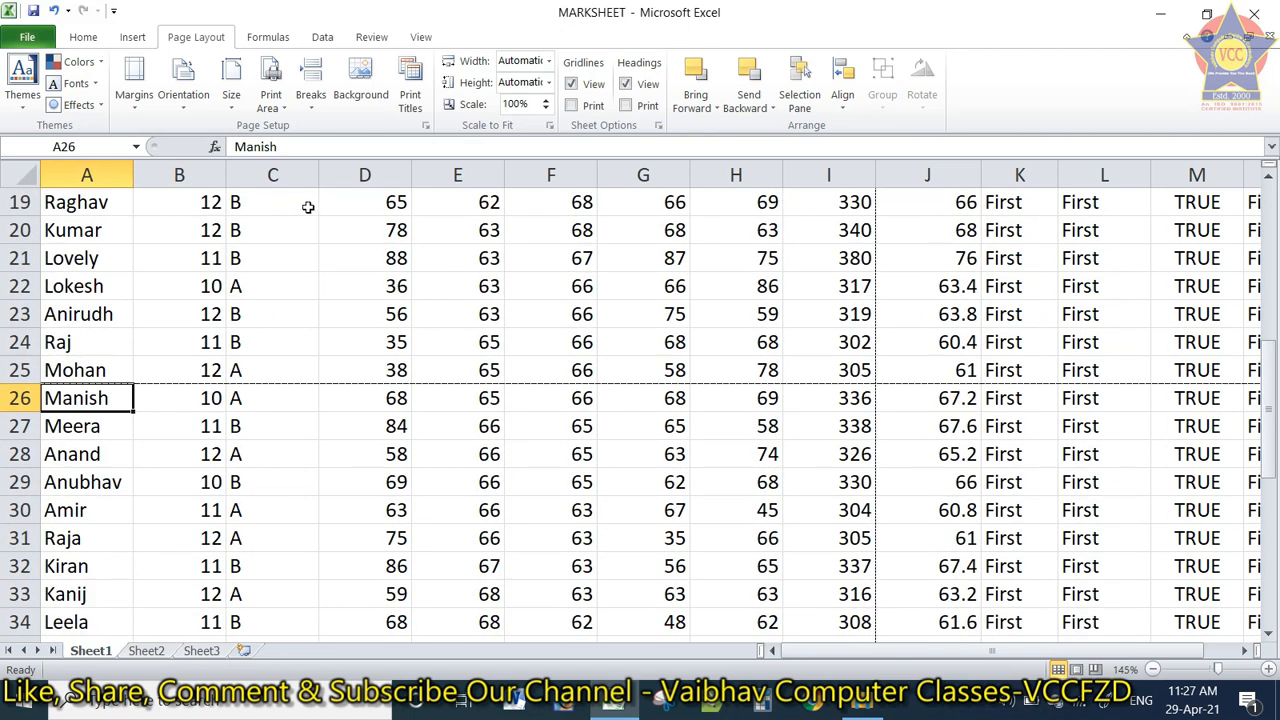
click(310, 95)
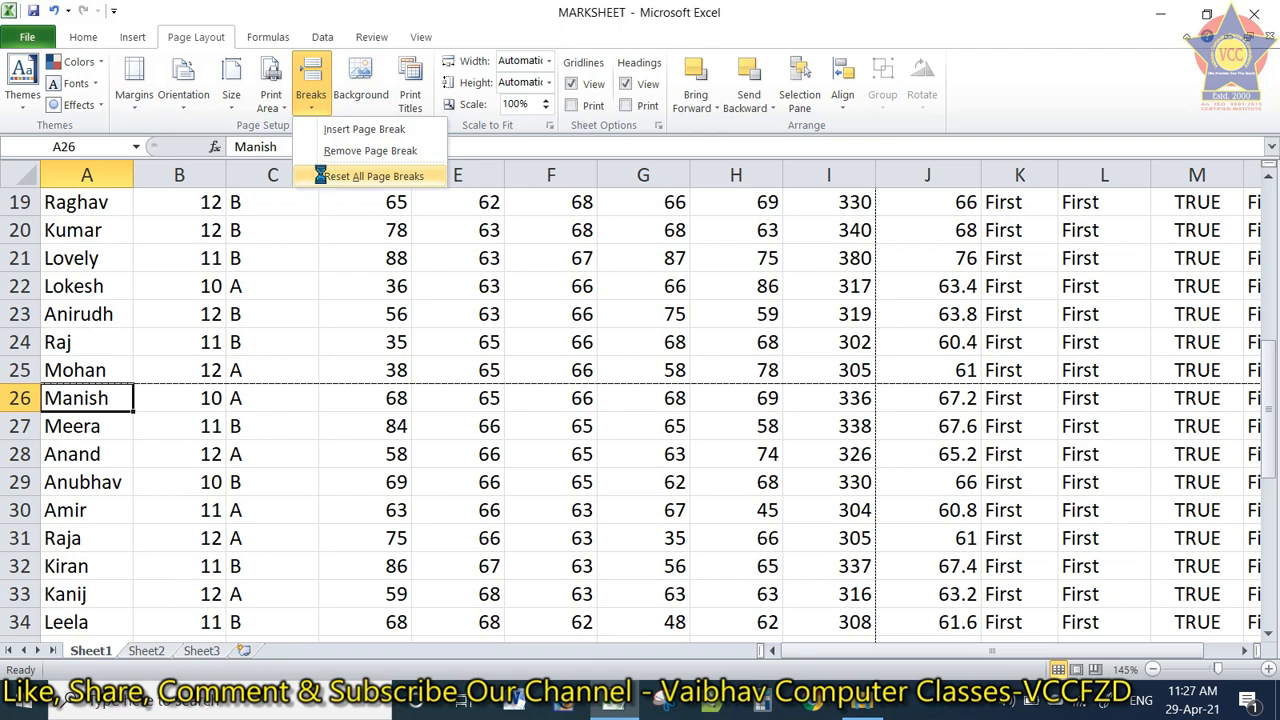
click(322, 177)
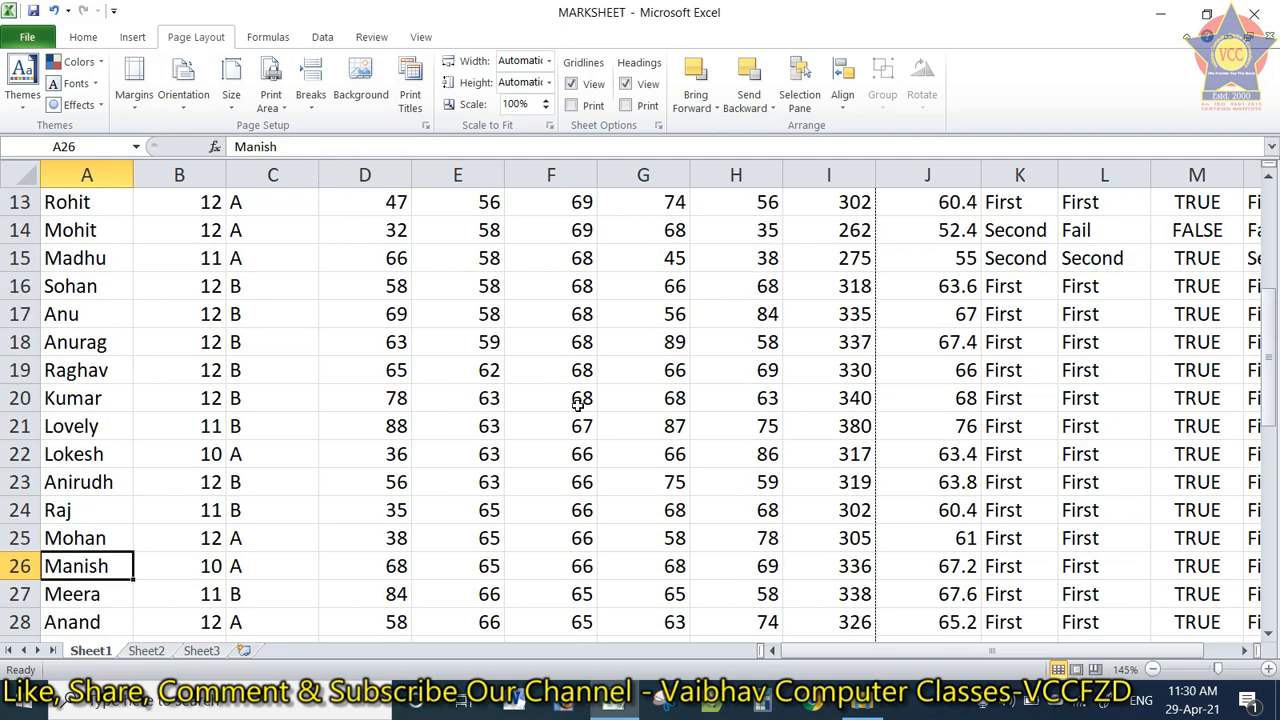
Set the picture 003Bhagyashree1_b from the Bollywood wallpaper folder as the sheet background.
click(345, 91)
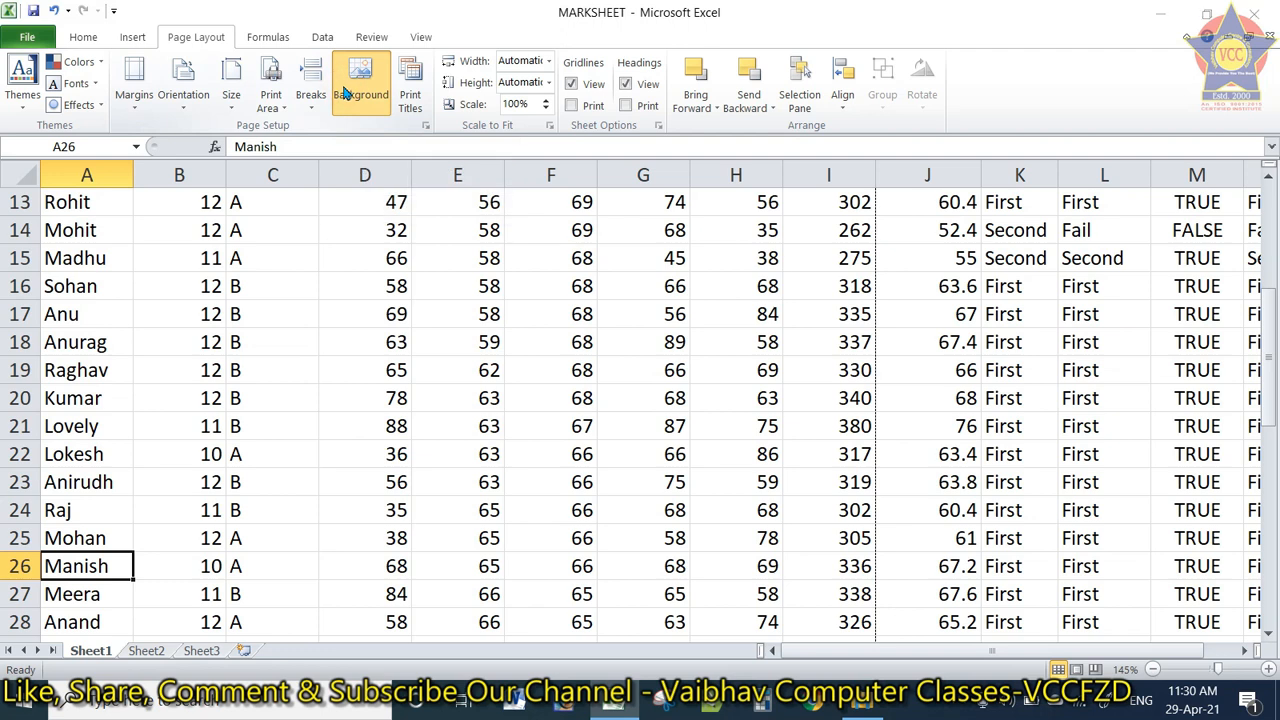
click(290, 220)
double_click(270, 140)
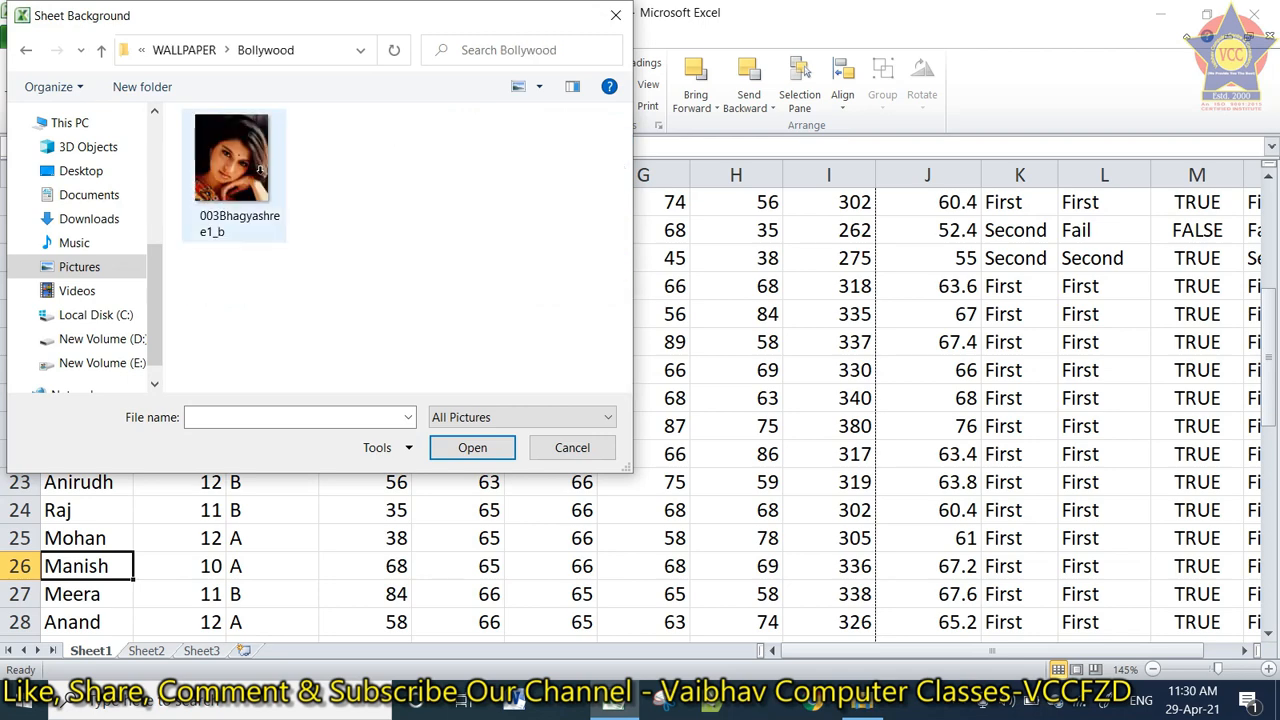
double_click(235, 160)
scroll(537, 386, up, 4)
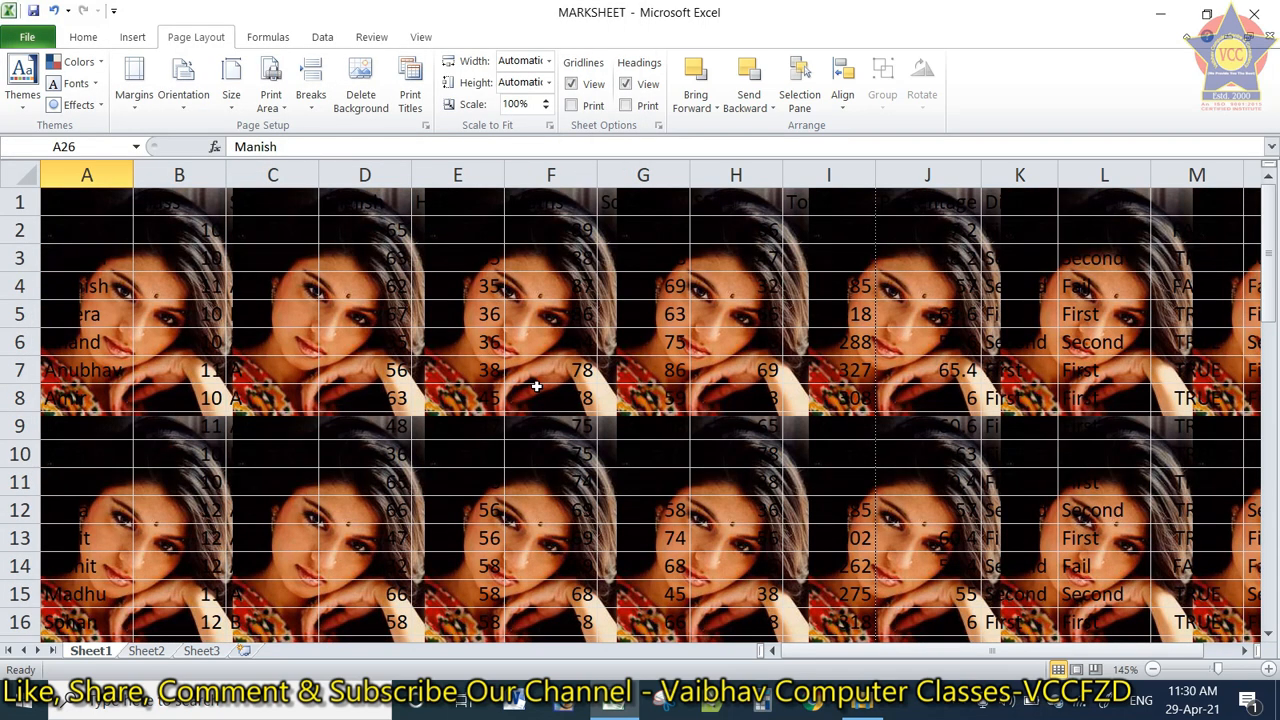
Examine the background picture down the sheet and check in print preview whether it prints.
scroll(536, 388, down, 20)
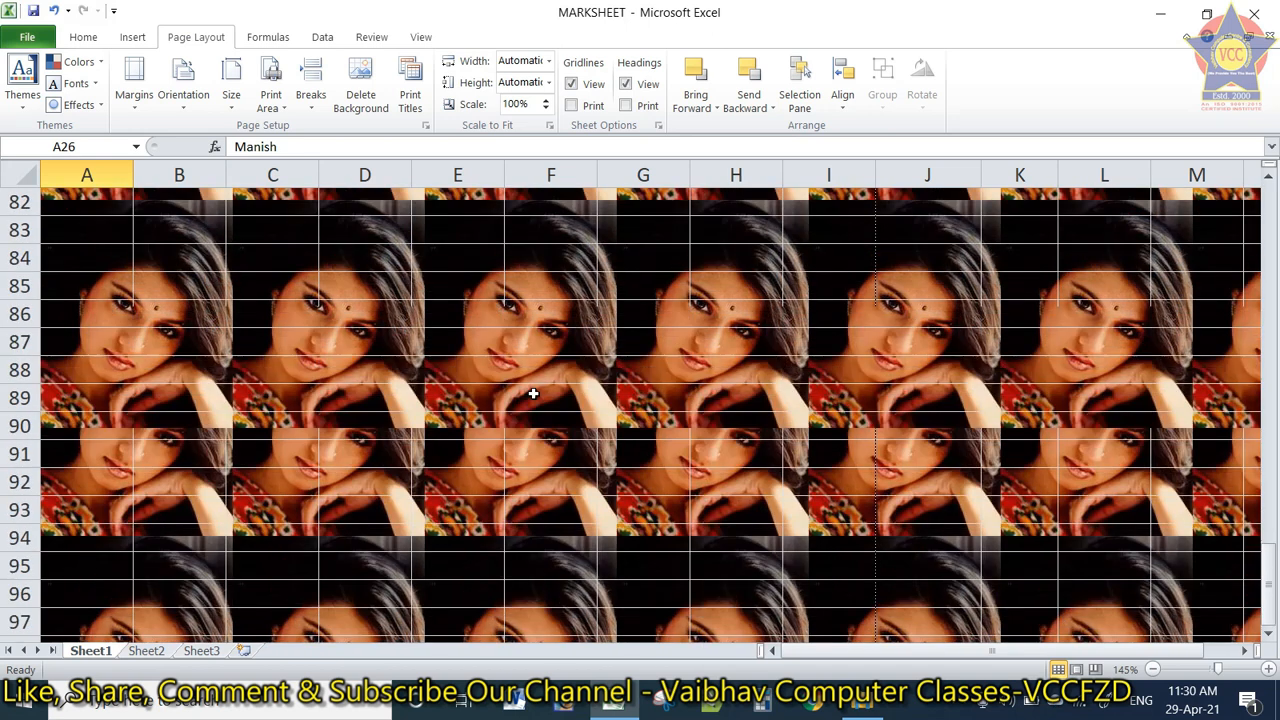
scroll(534, 392, up, 12)
scroll(534, 394, up, 11)
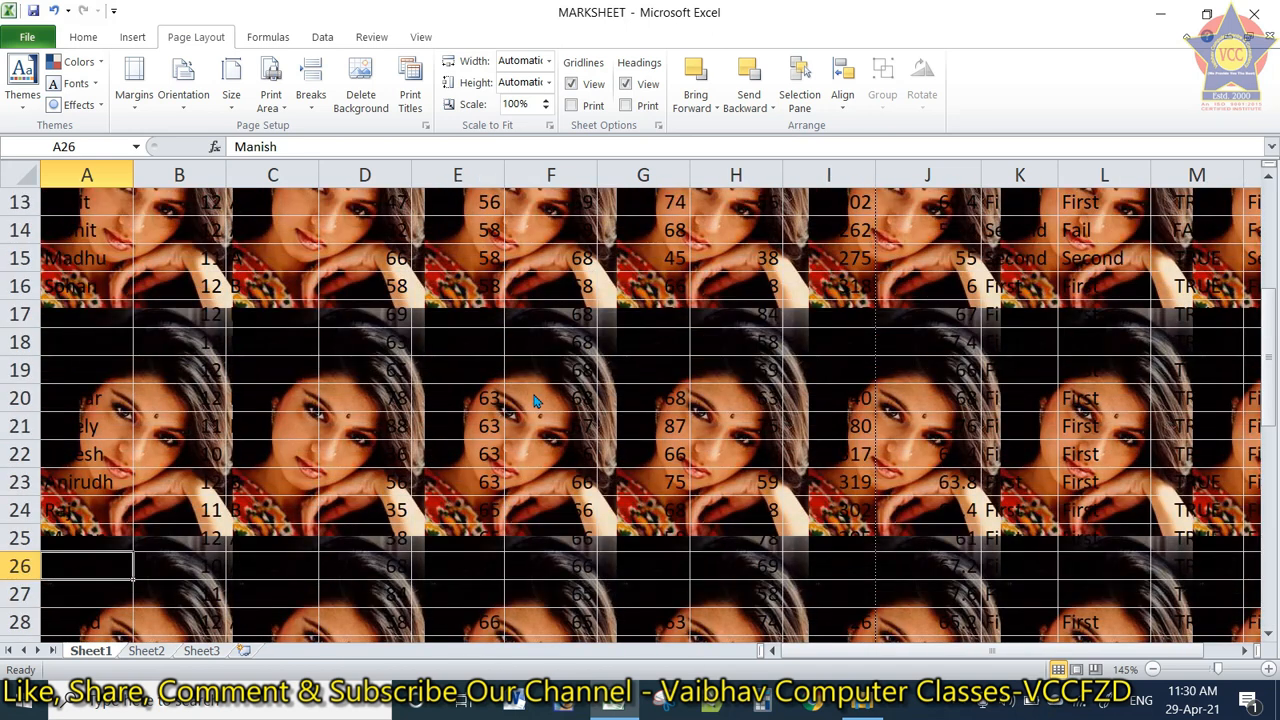
key(ctrl+p)
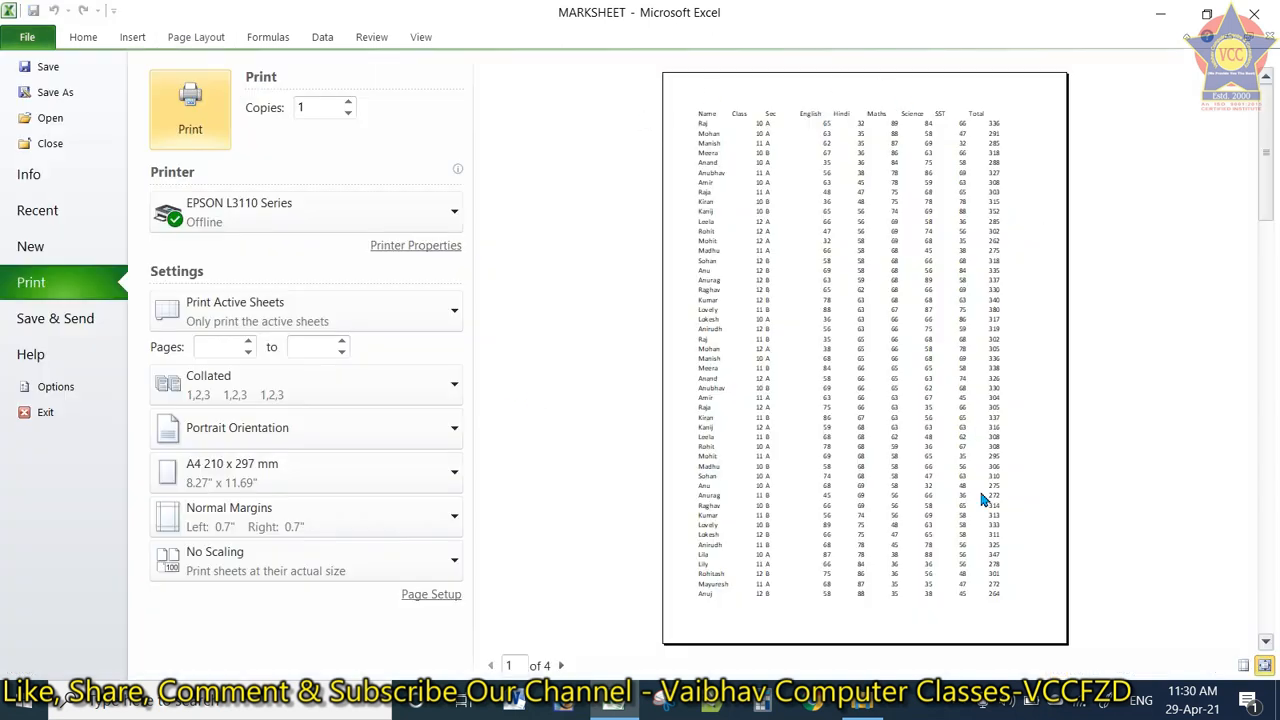
key(Escape)
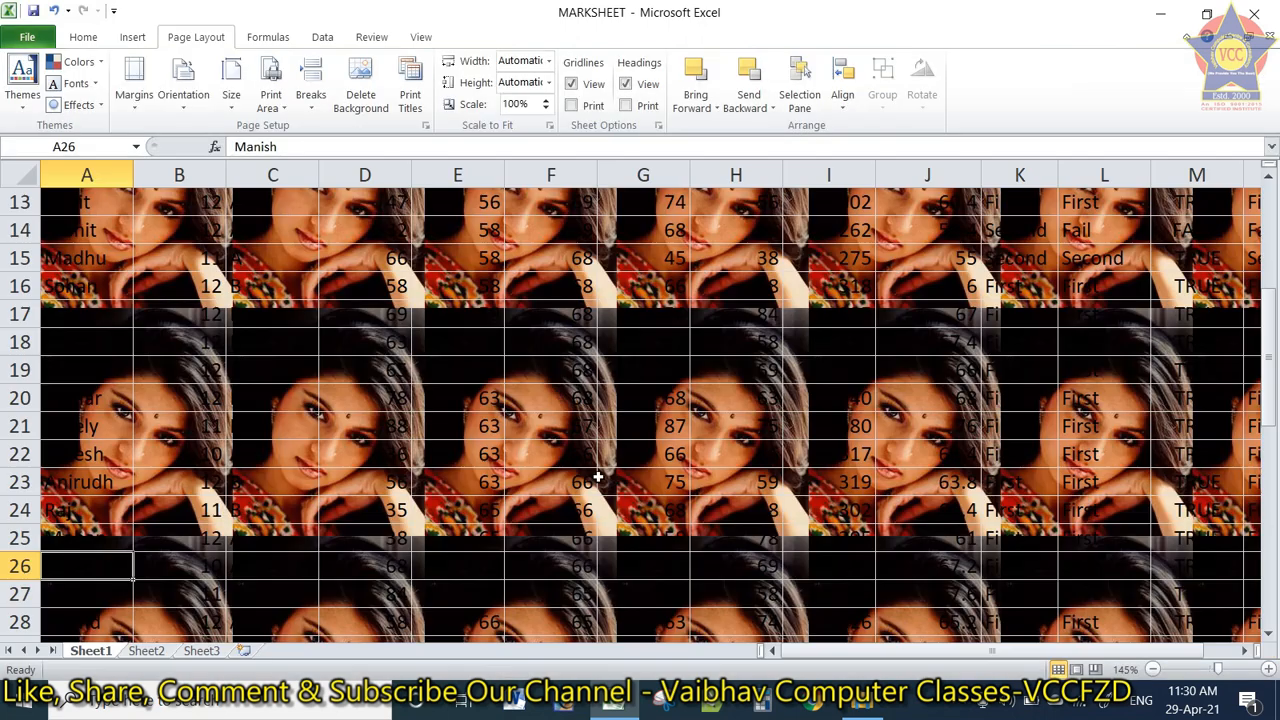
Delete the background picture from the sheet.
scroll(379, 228, up, 3)
scroll(379, 228, up, 1)
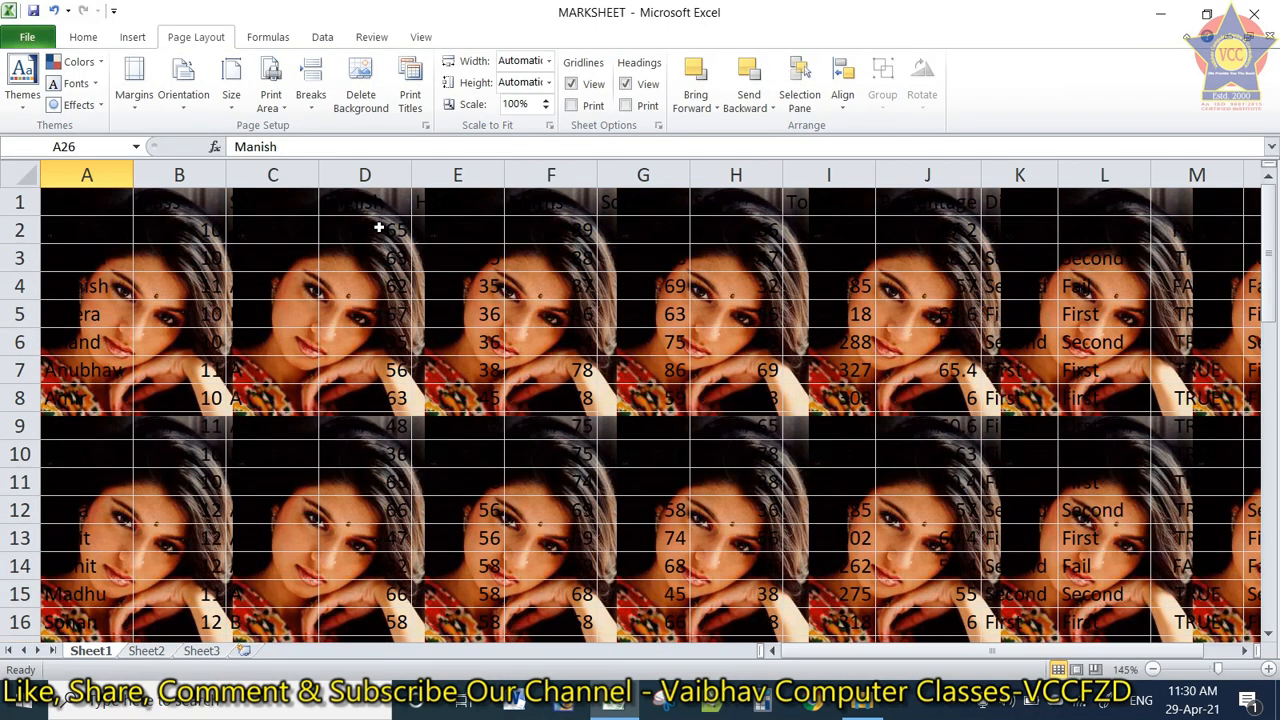
click(361, 110)
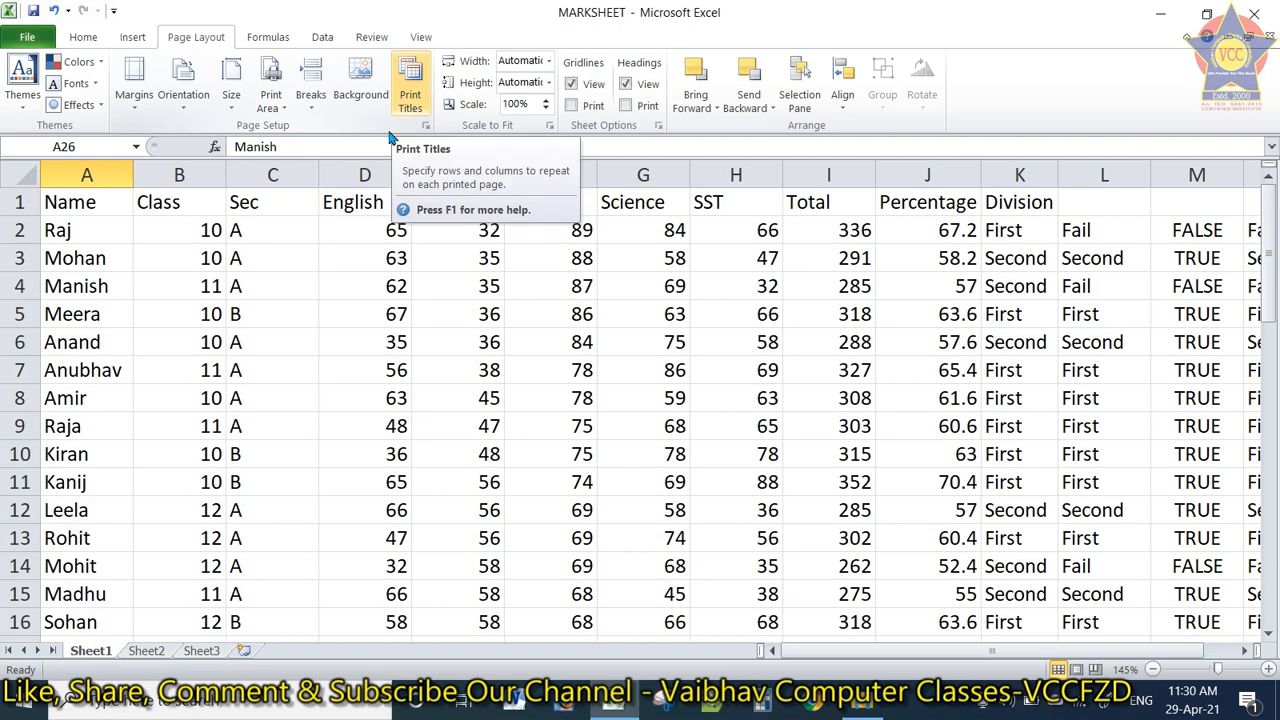
Set the print titles so that row 1 repeats at the top and column A at the left of every page.
click(68, 203)
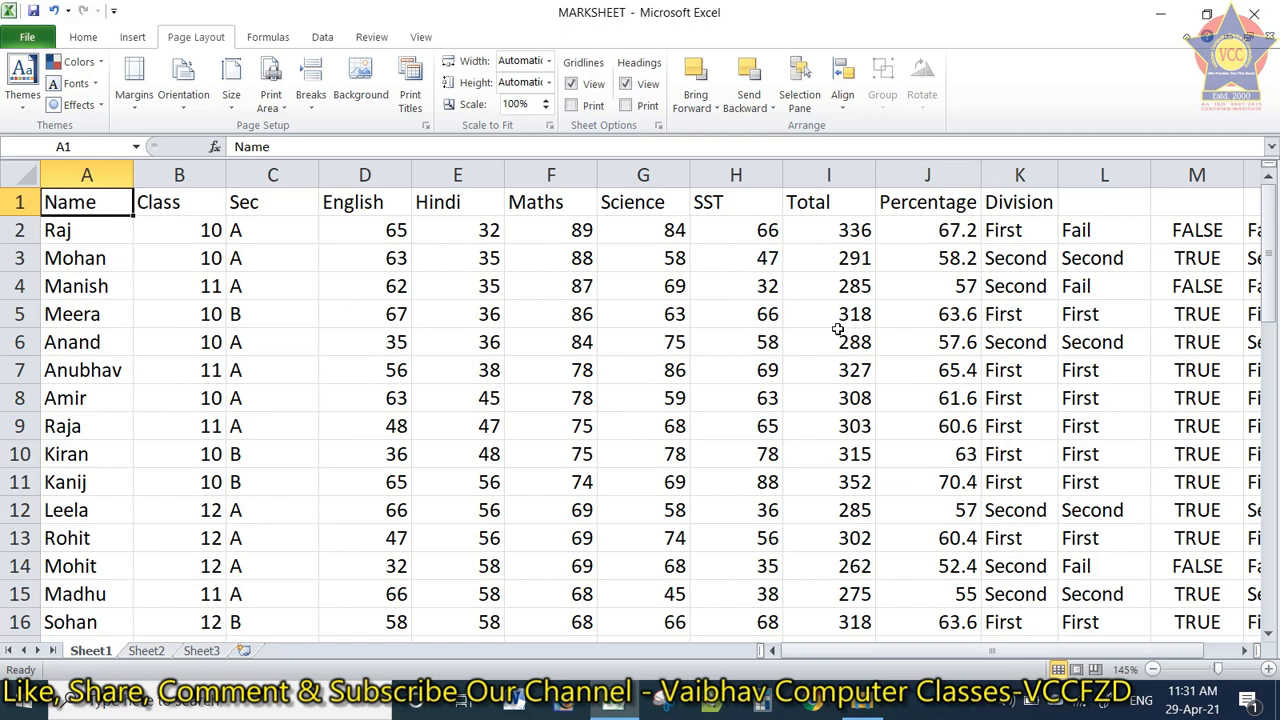
click(405, 110)
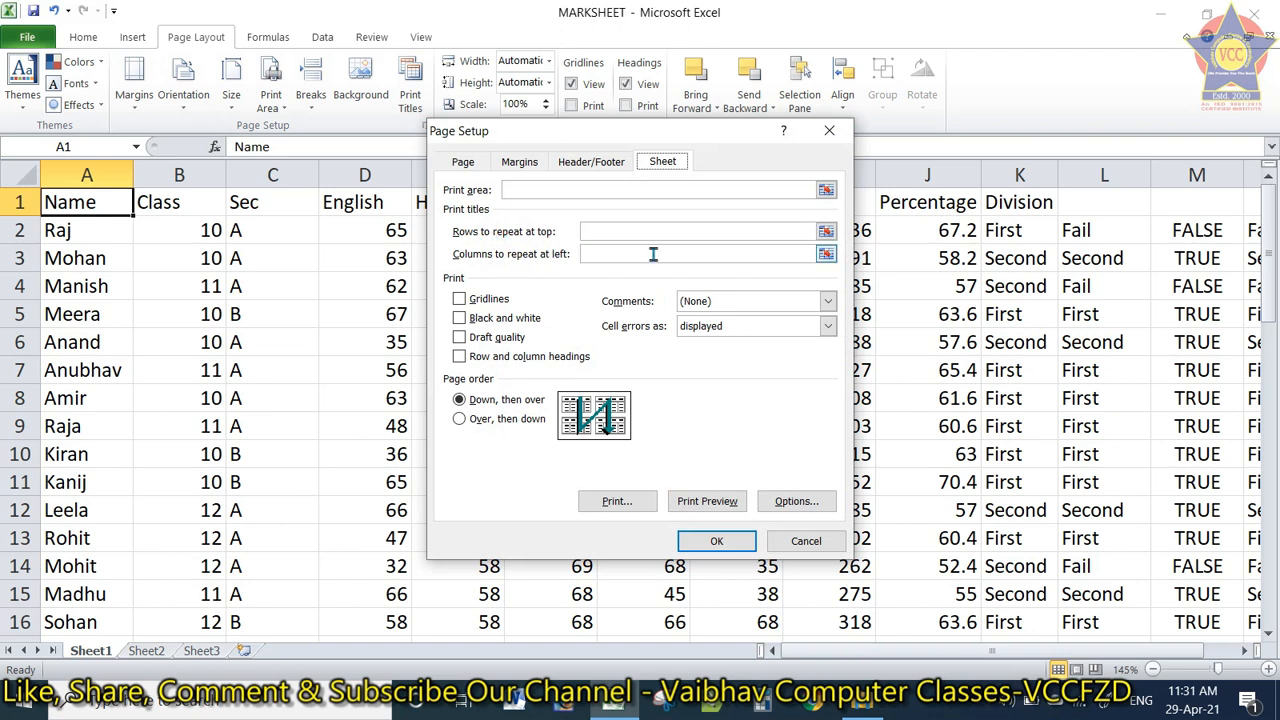
click(826, 232)
click(31, 203)
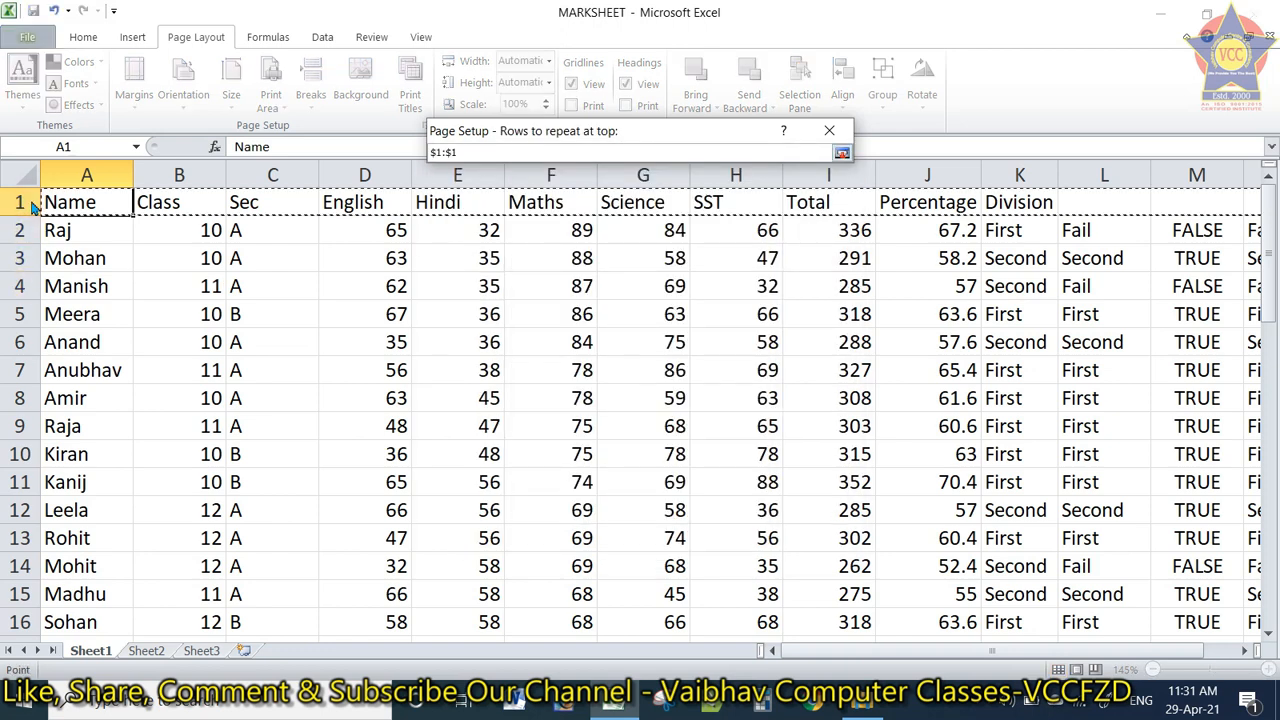
click(842, 152)
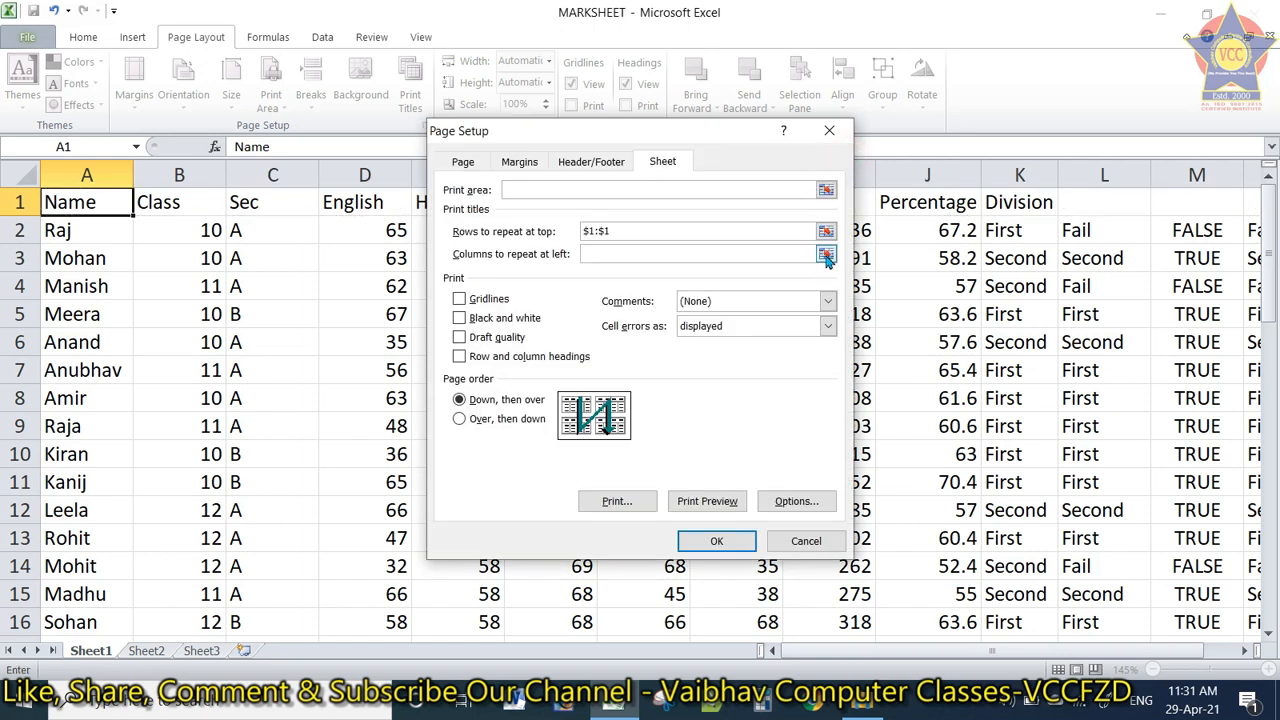
click(826, 255)
click(70, 175)
click(842, 153)
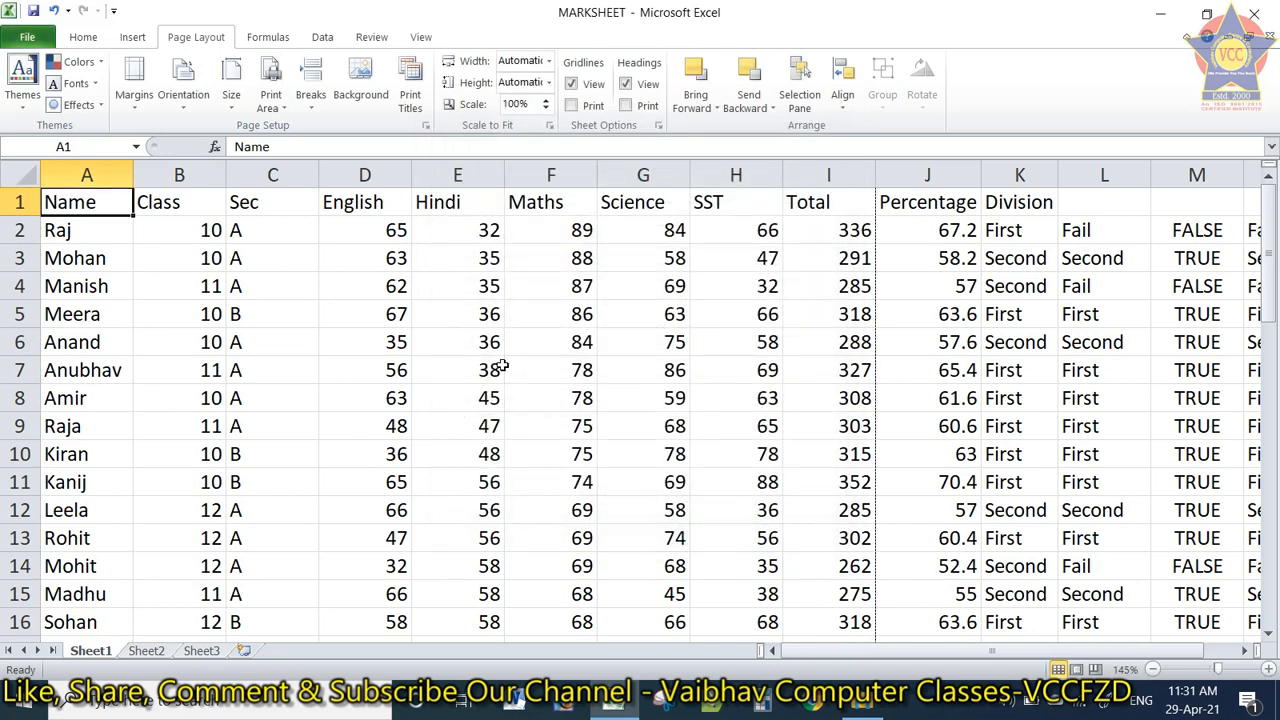
Check in print preview that the header row and name column repeat on the second and third pages.
key(ctrl+p)
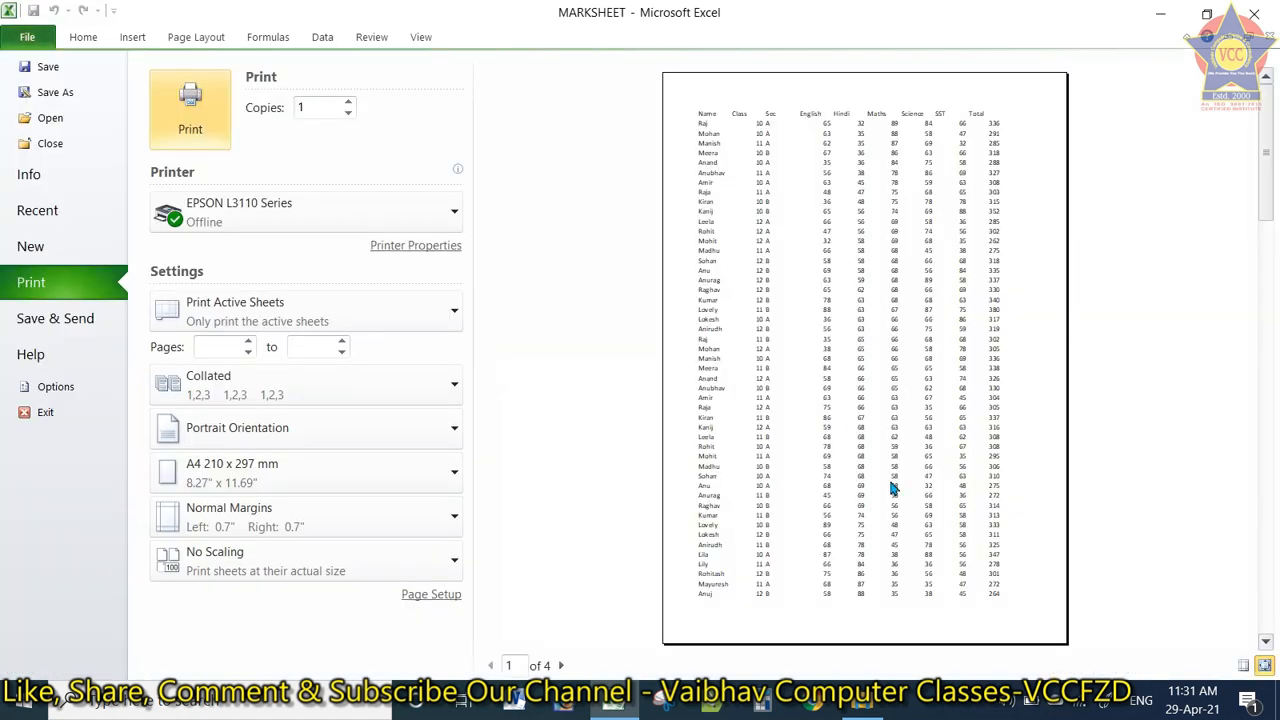
scroll(893, 487, down, 1)
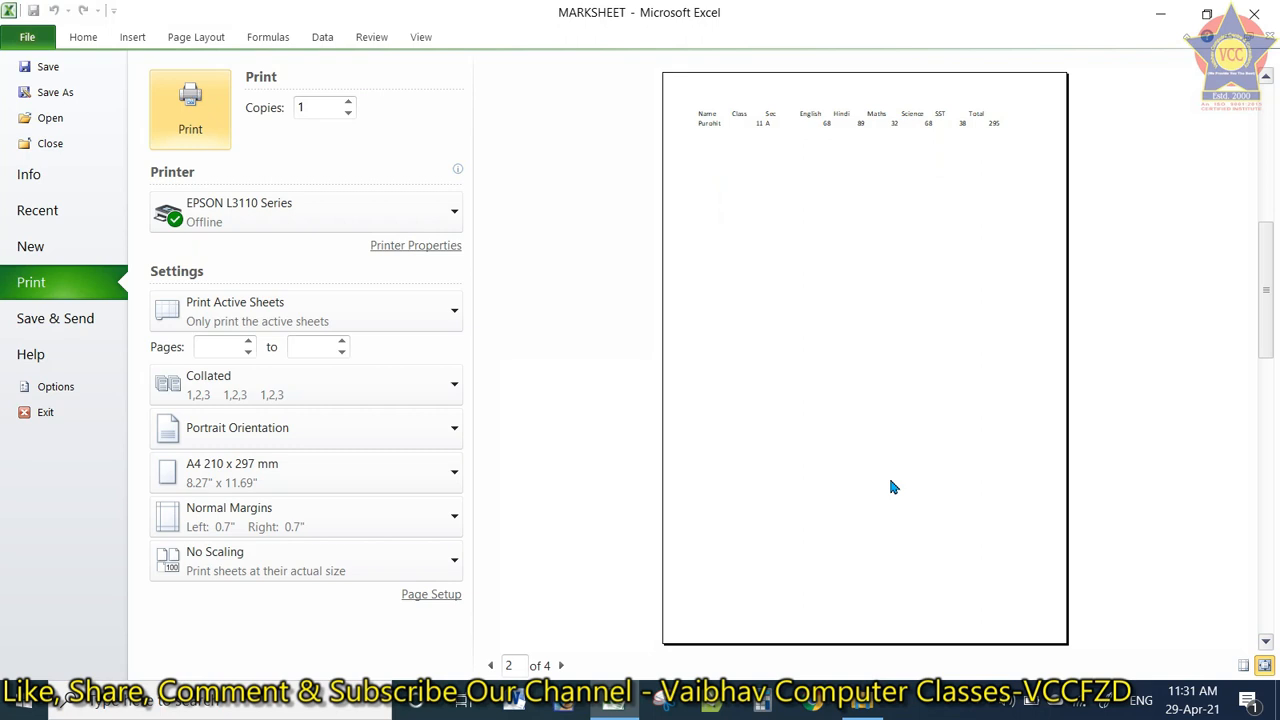
click(712, 112)
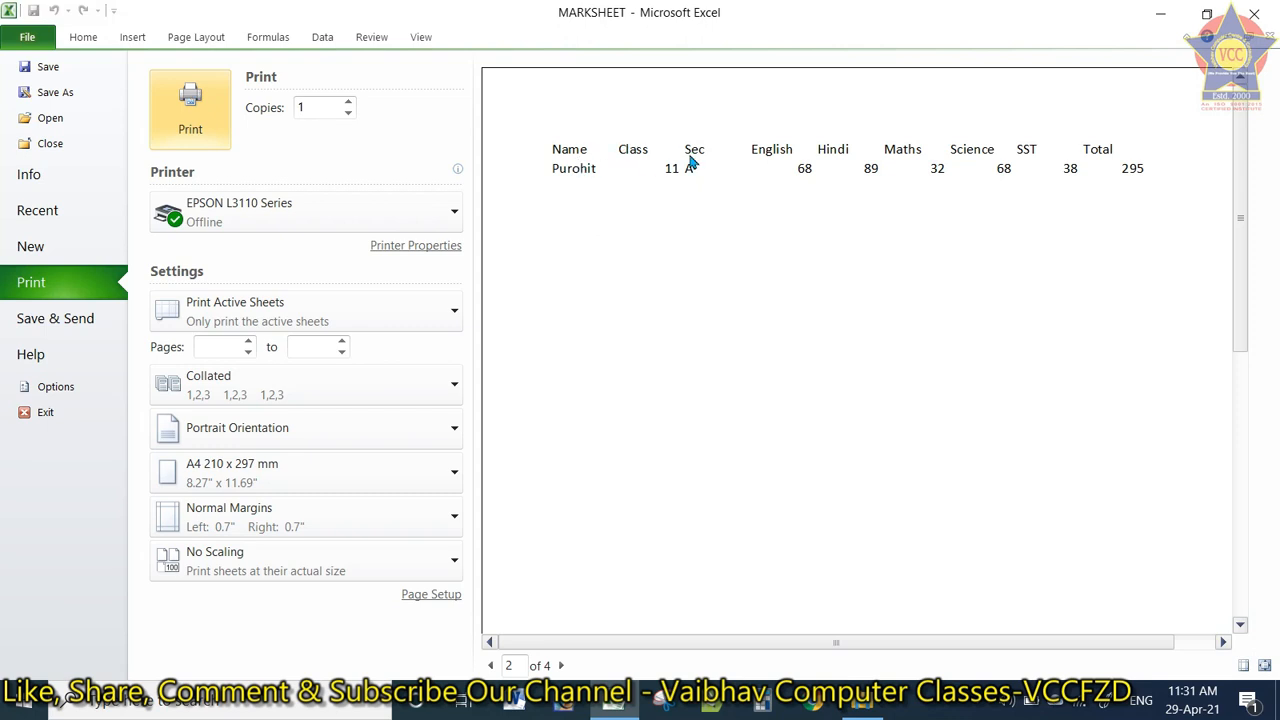
click(561, 665)
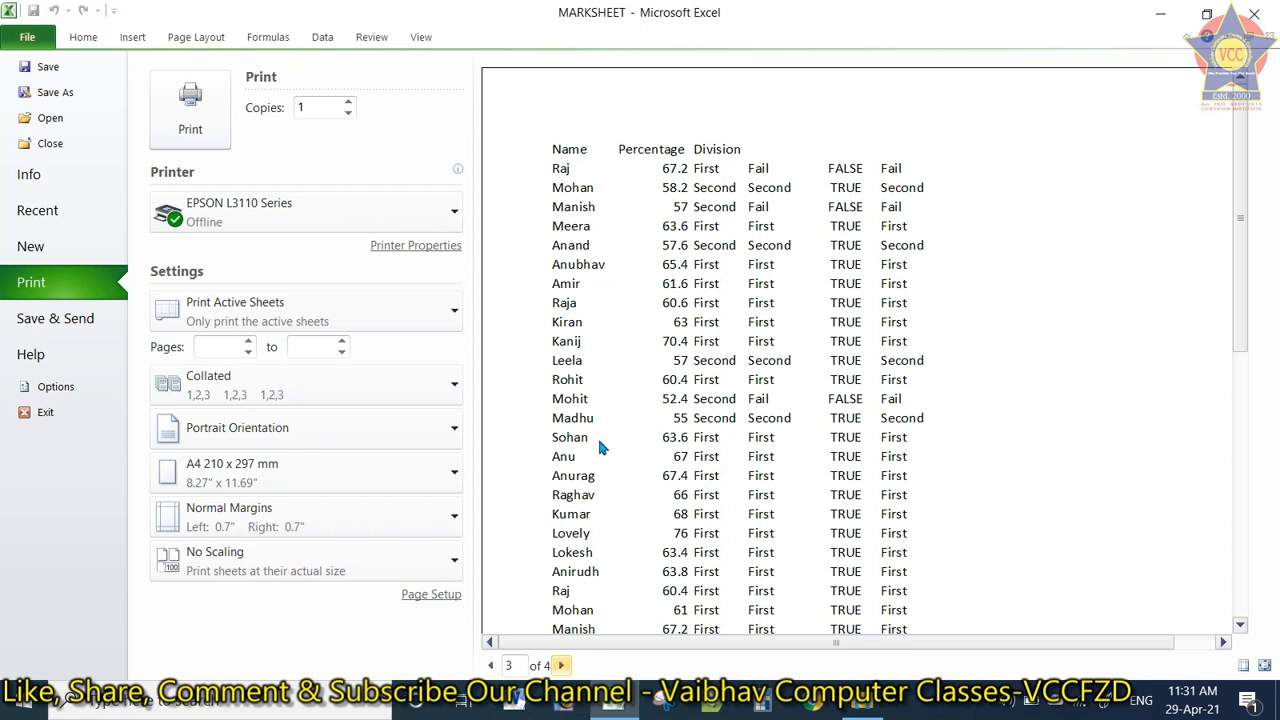
key(Escape)
Clear the print titles, both the rows to repeat at top and the columns to repeat at left.
click(415, 117)
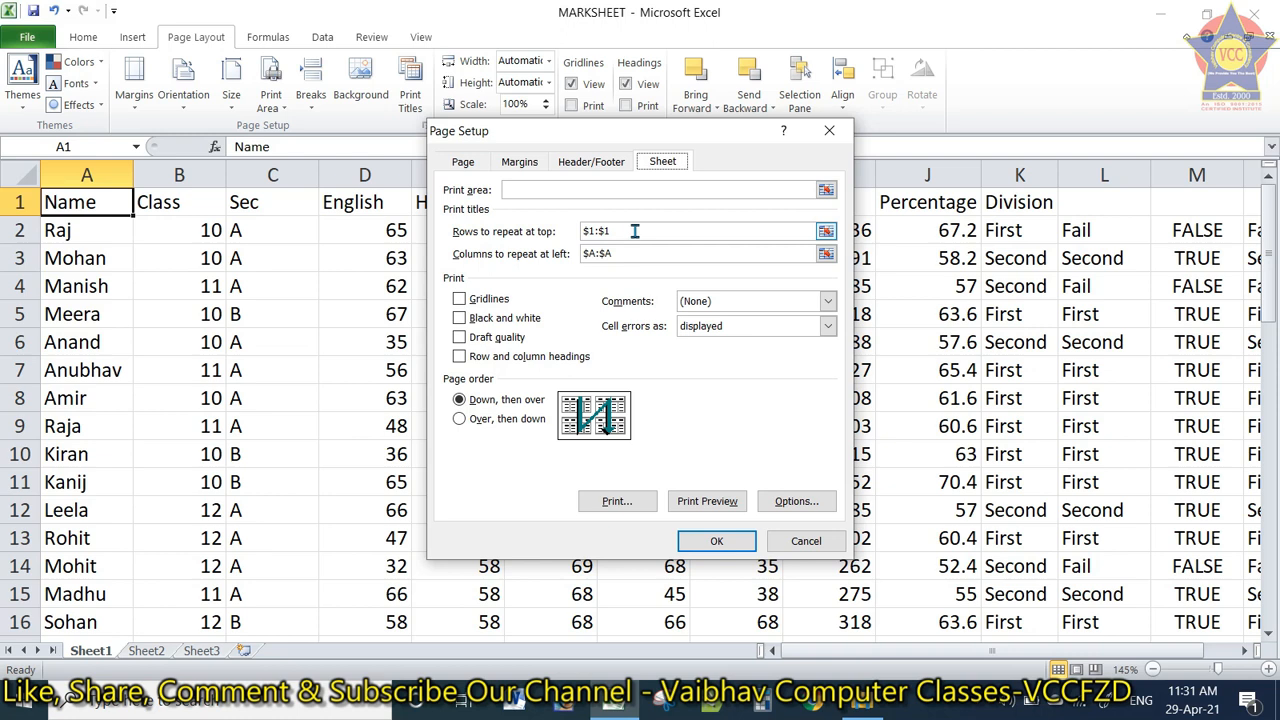
drag(634, 231, 580, 231)
key(BackSpace)
key(Tab)
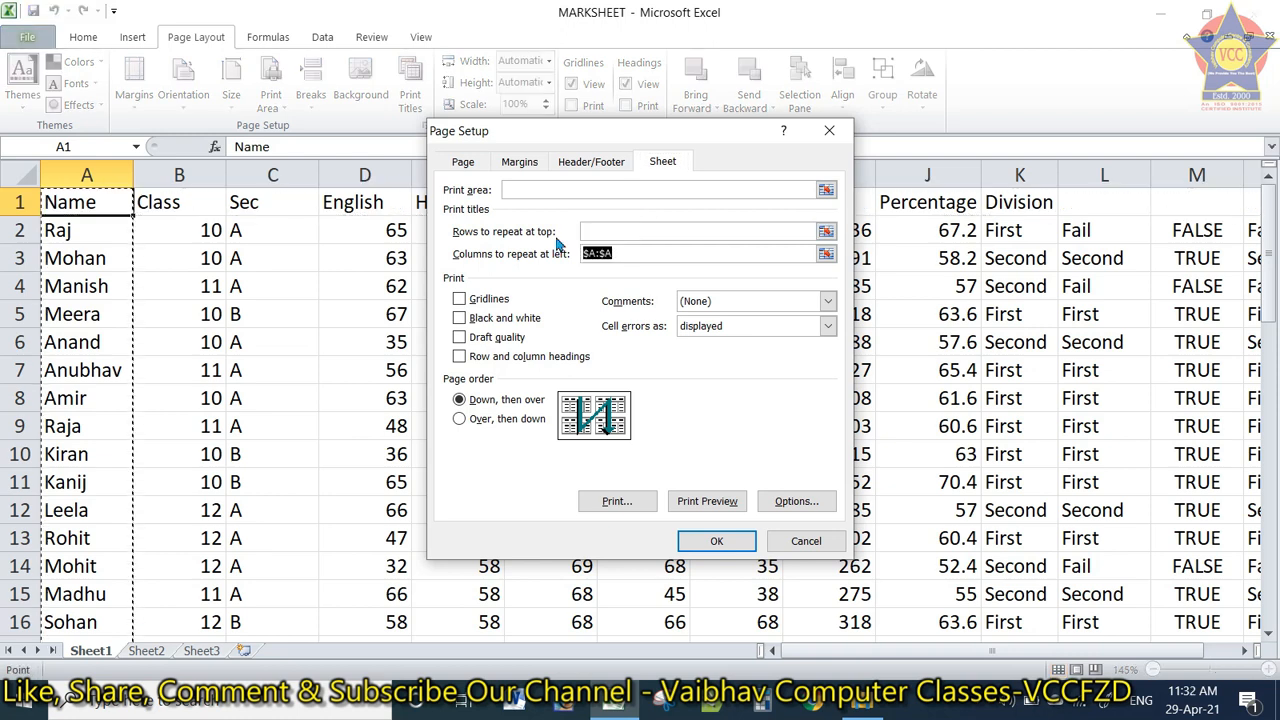
key(BackSpace)
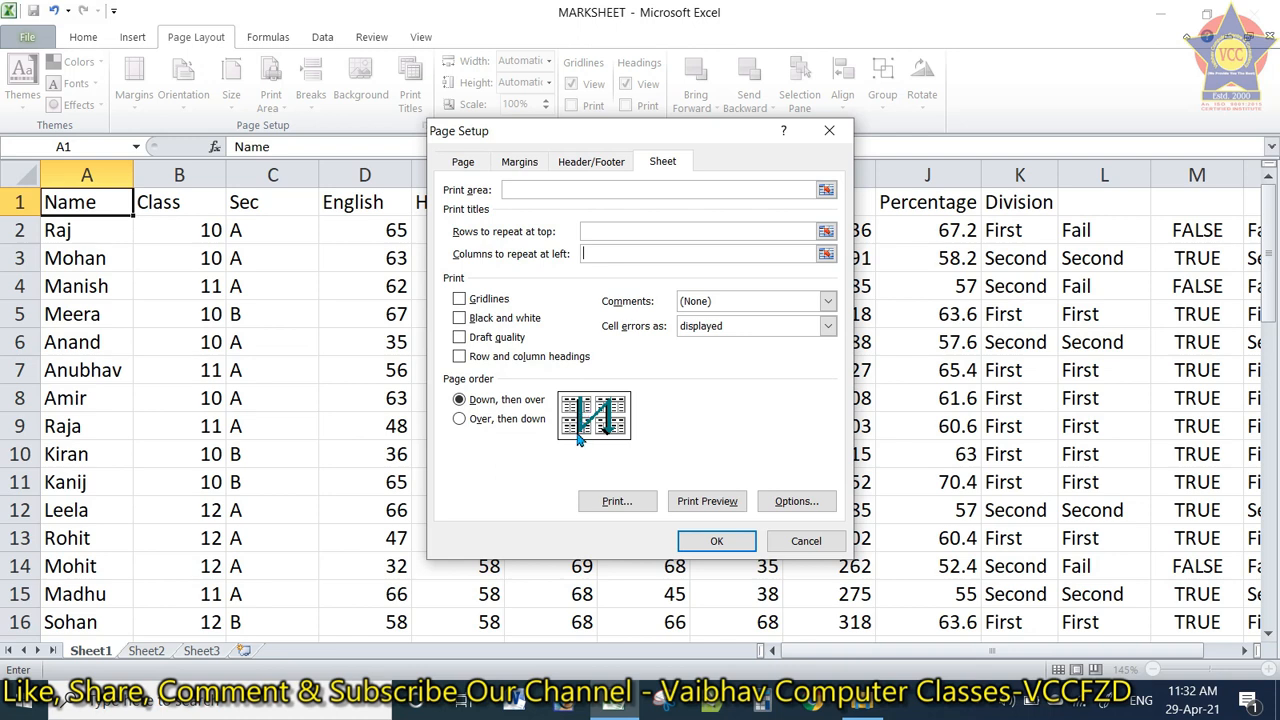
Set the page order to Over, then down, leave gridline printing off, and apply the page setup.
click(495, 421)
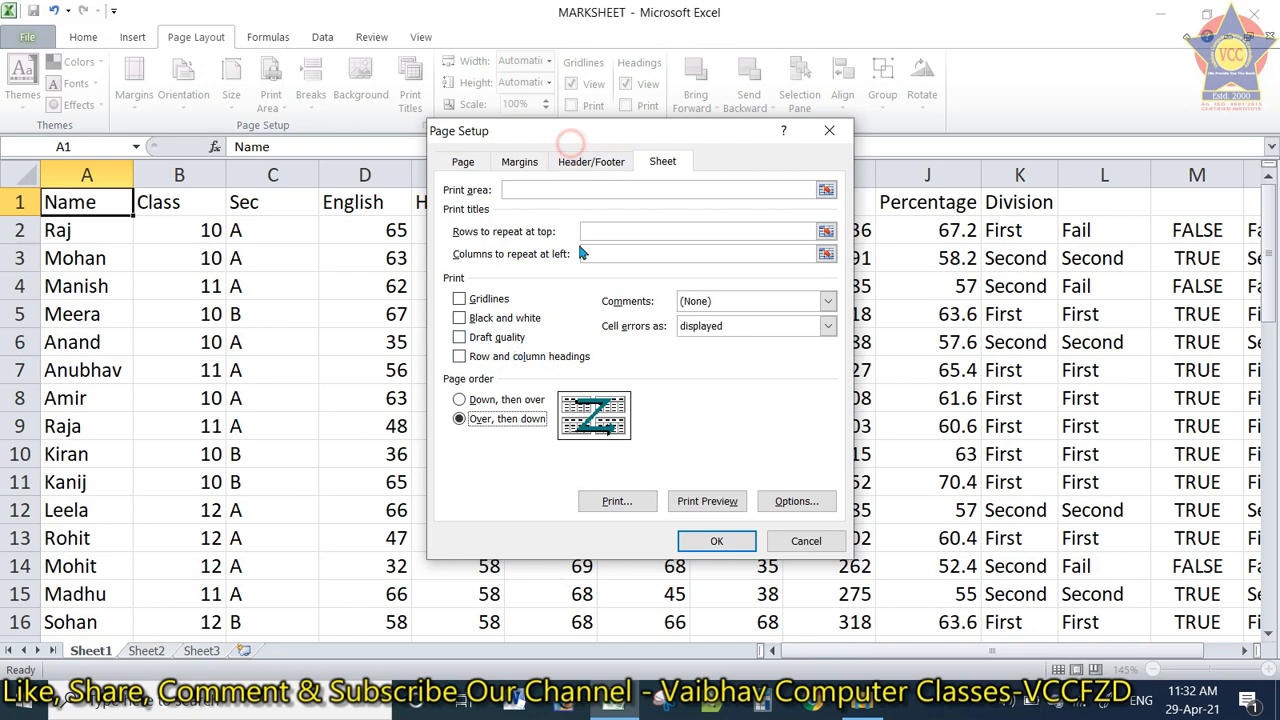
drag(606, 143, 608, 234)
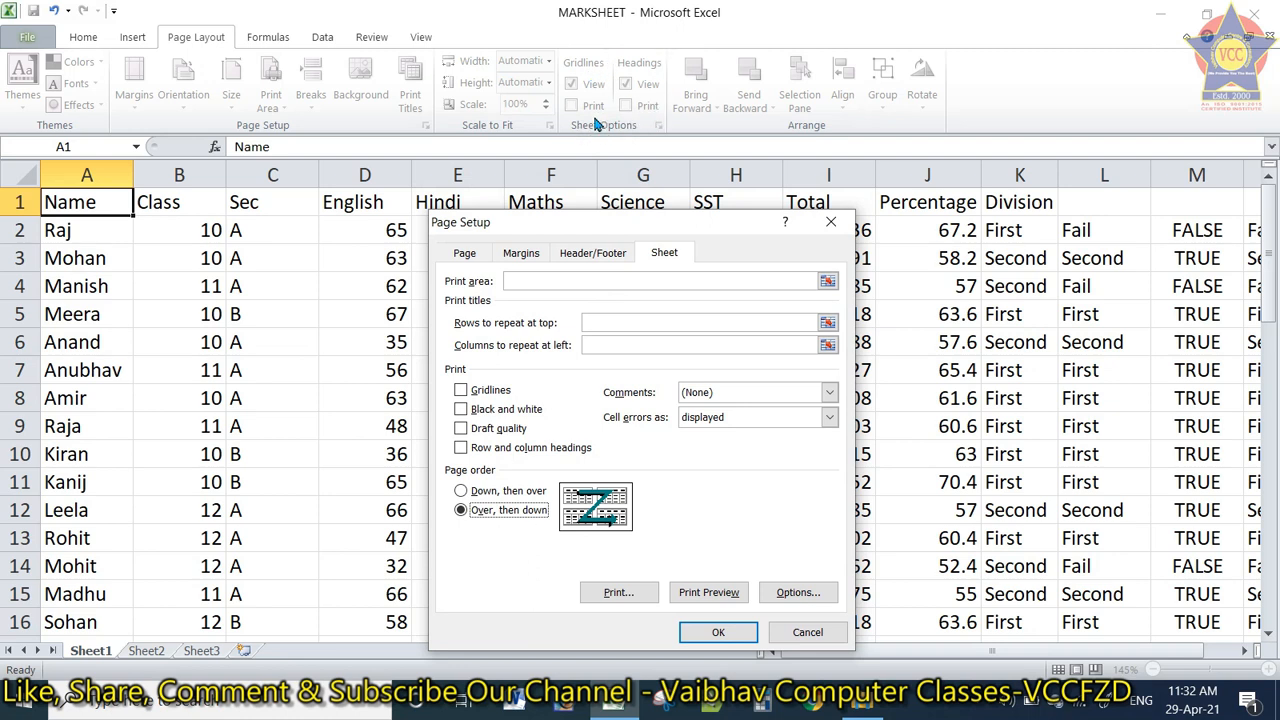
click(494, 394)
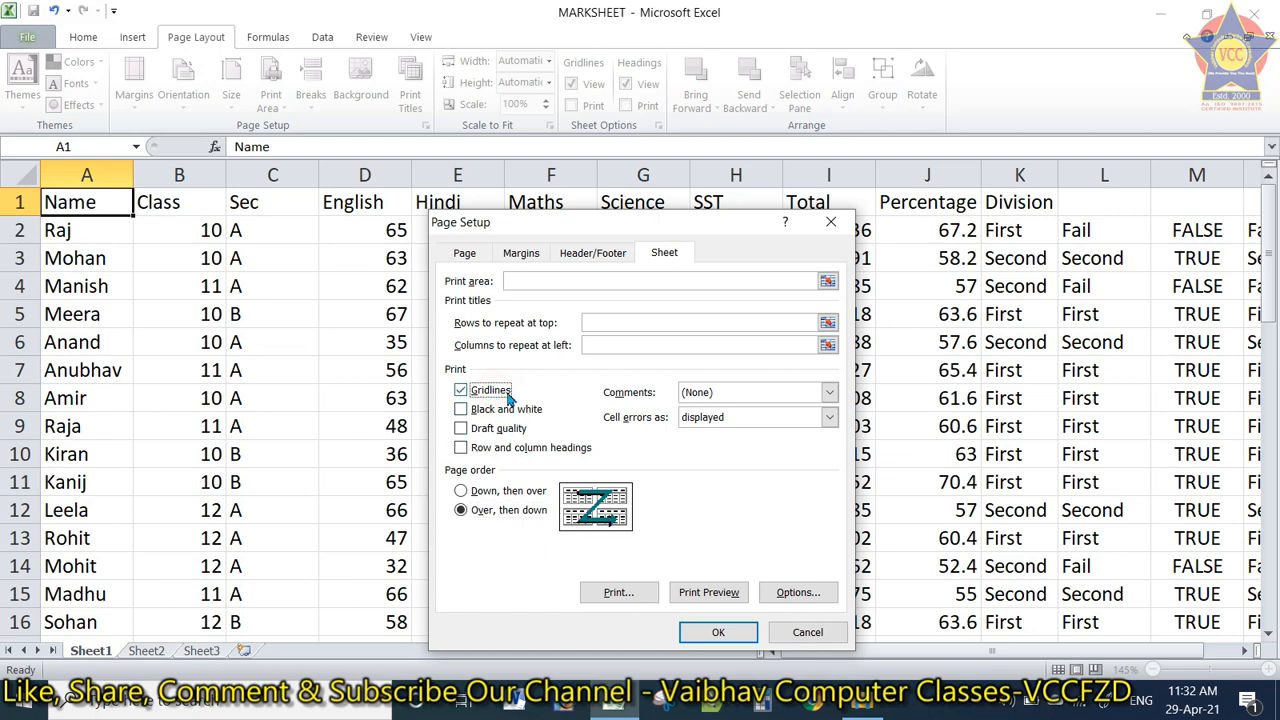
click(504, 394)
click(718, 633)
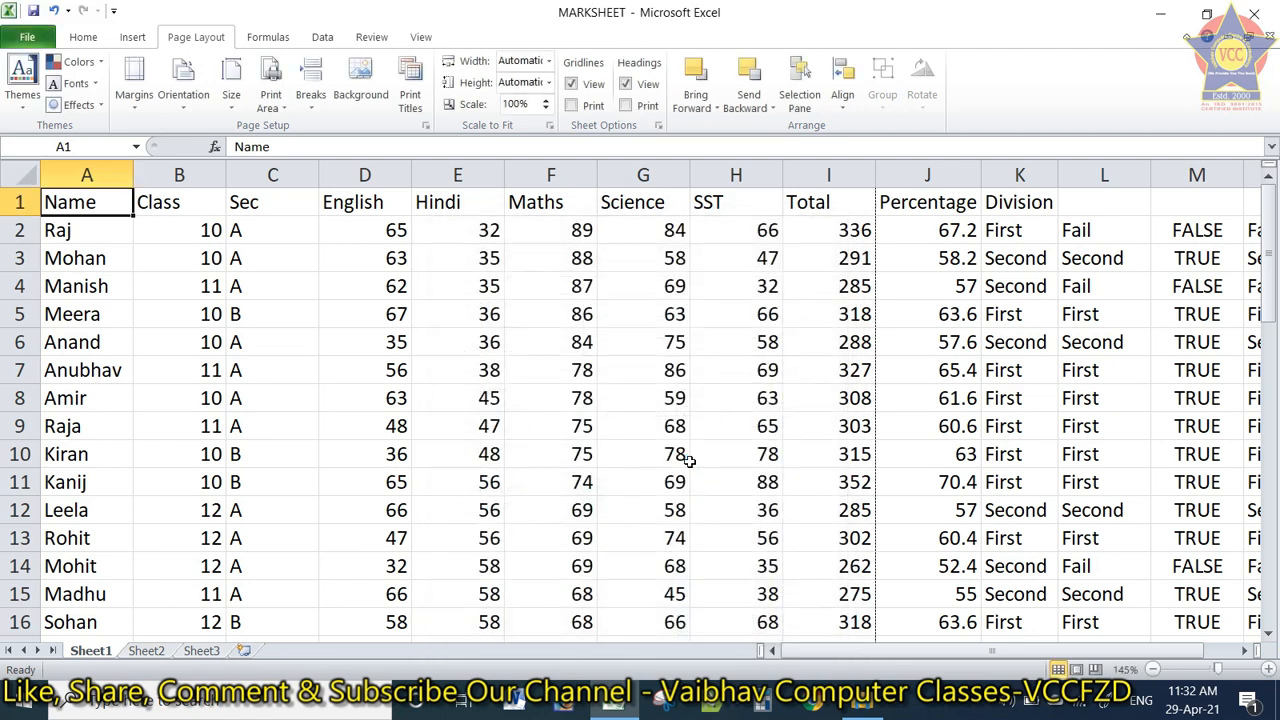
Try printing the sheet's gridlines, comparing the print preview before and after, and switch gridline printing off again.
key(ctrl+p)
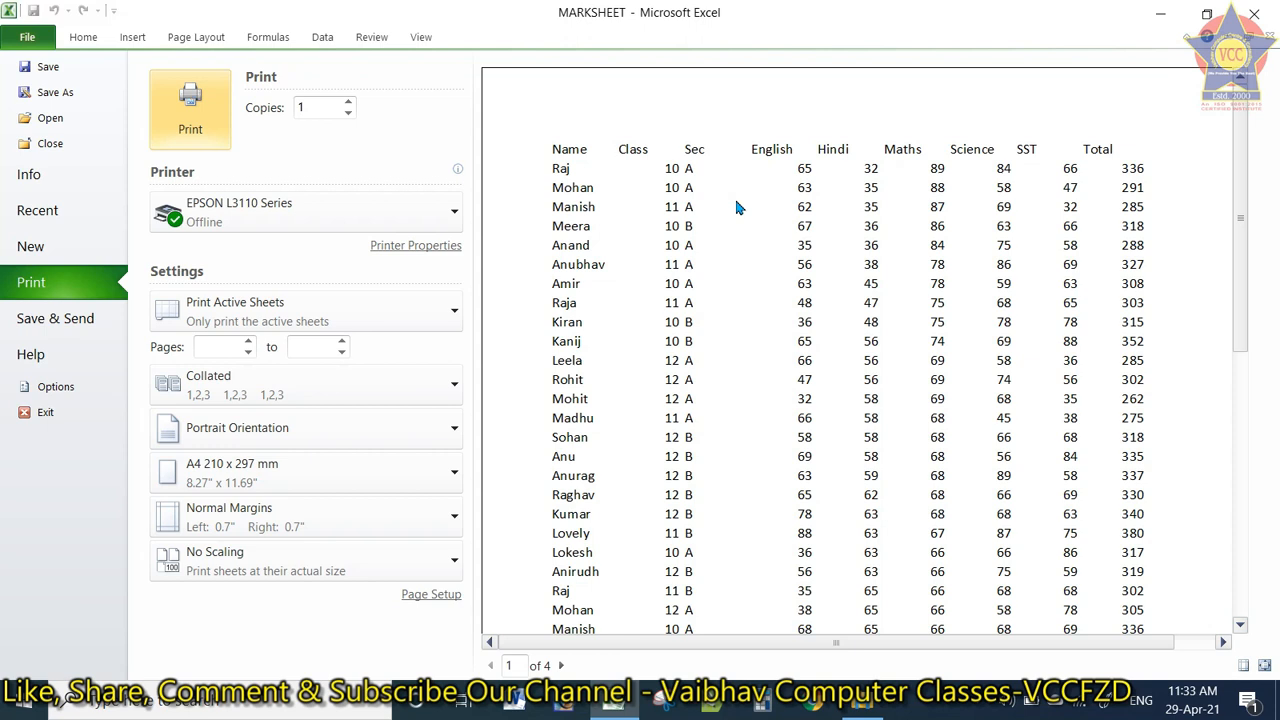
key(Escape)
click(571, 105)
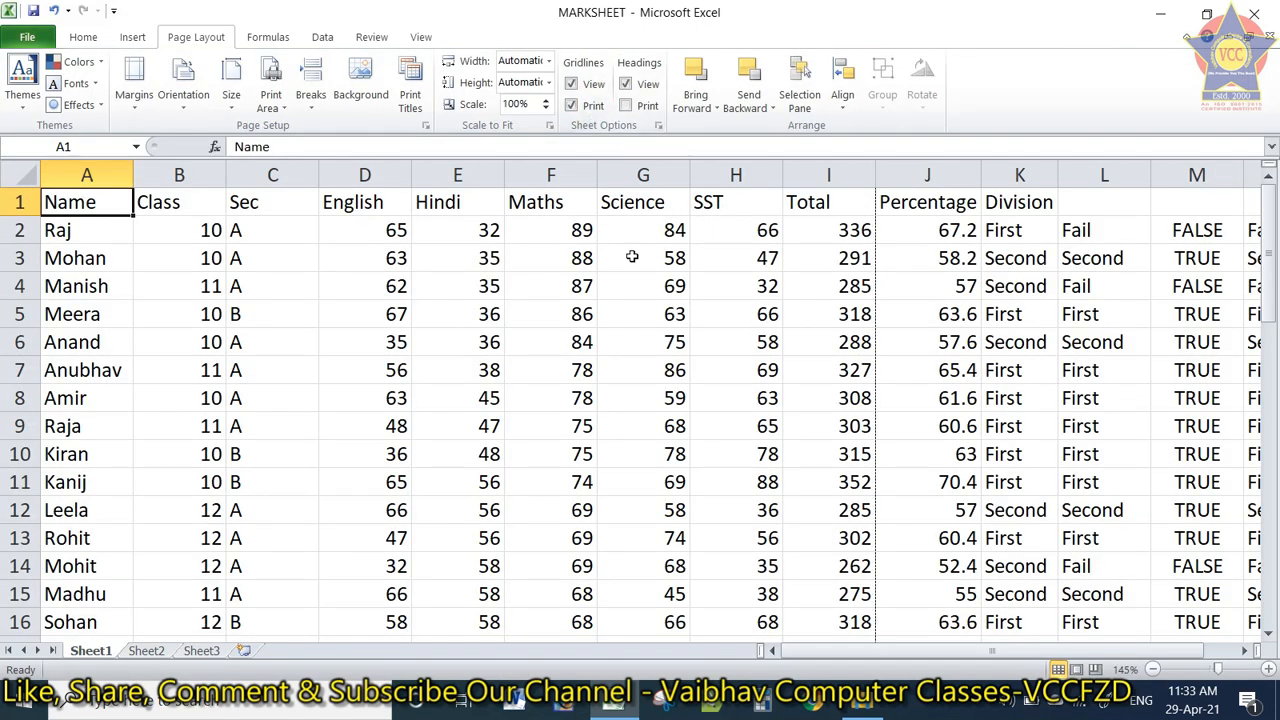
key(ctrl+p)
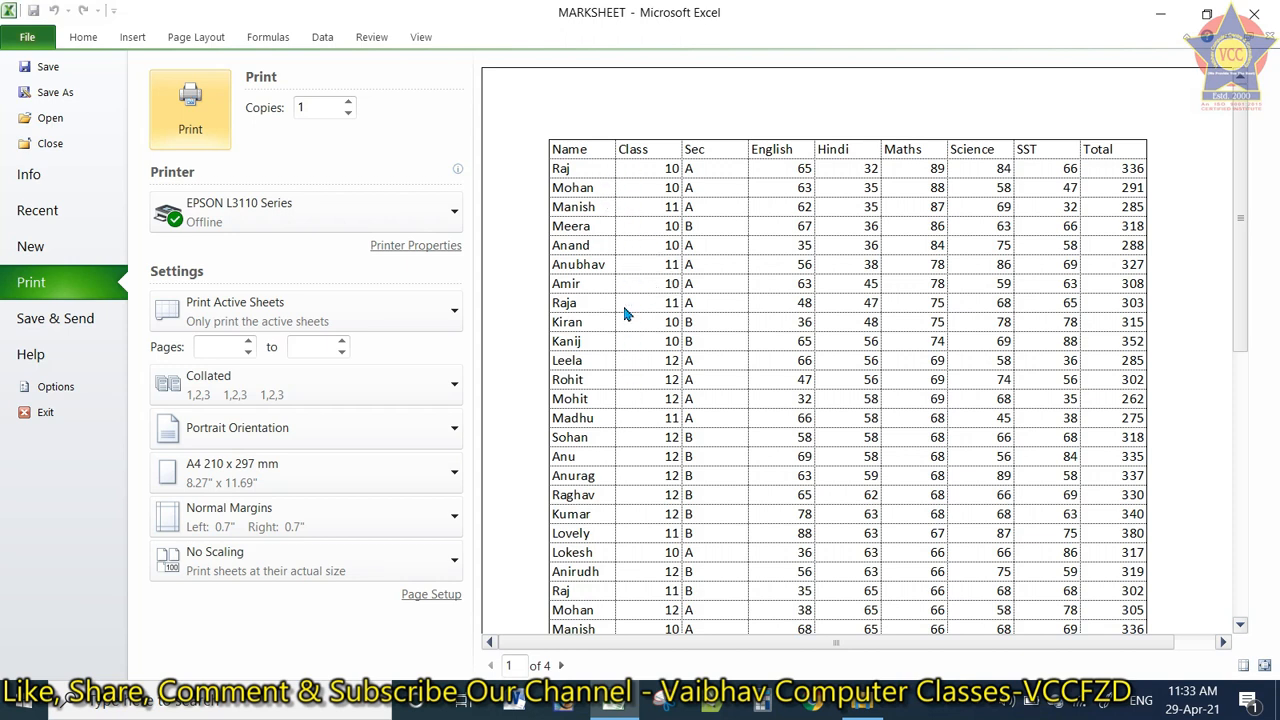
key(Escape)
click(593, 105)
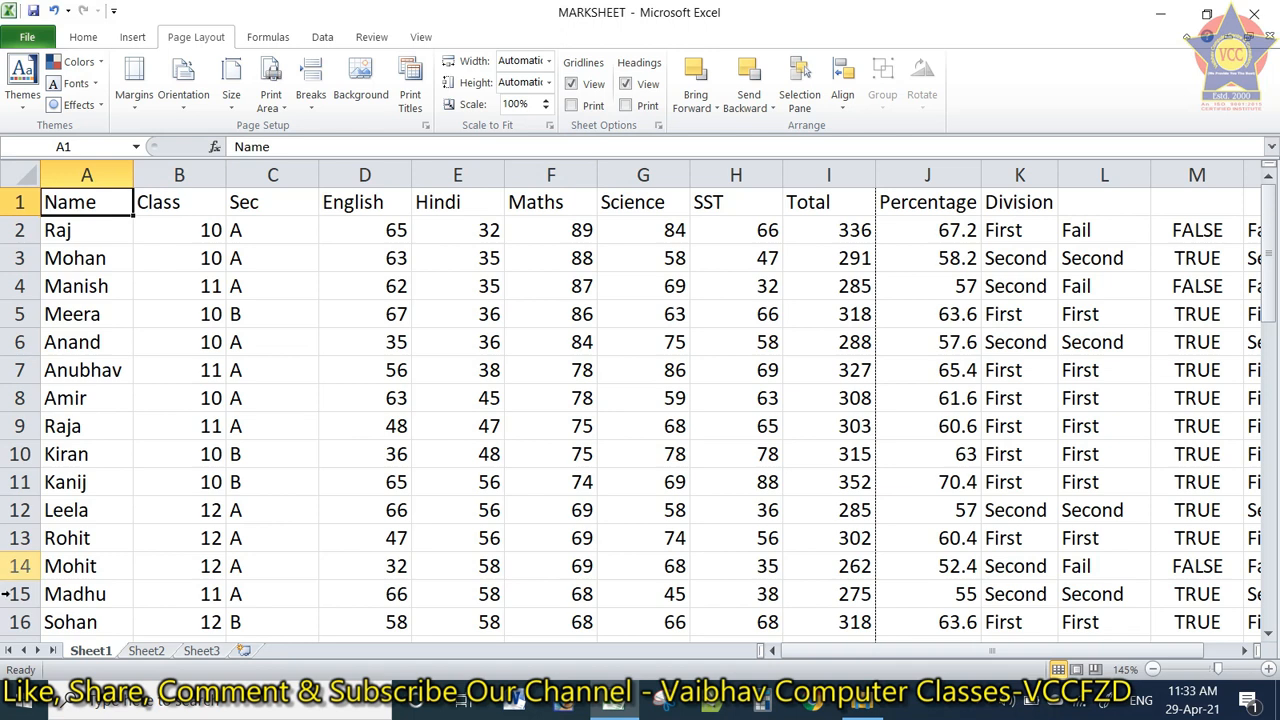
Turn on printing of the row and column headings and check the pages in print preview.
click(645, 108)
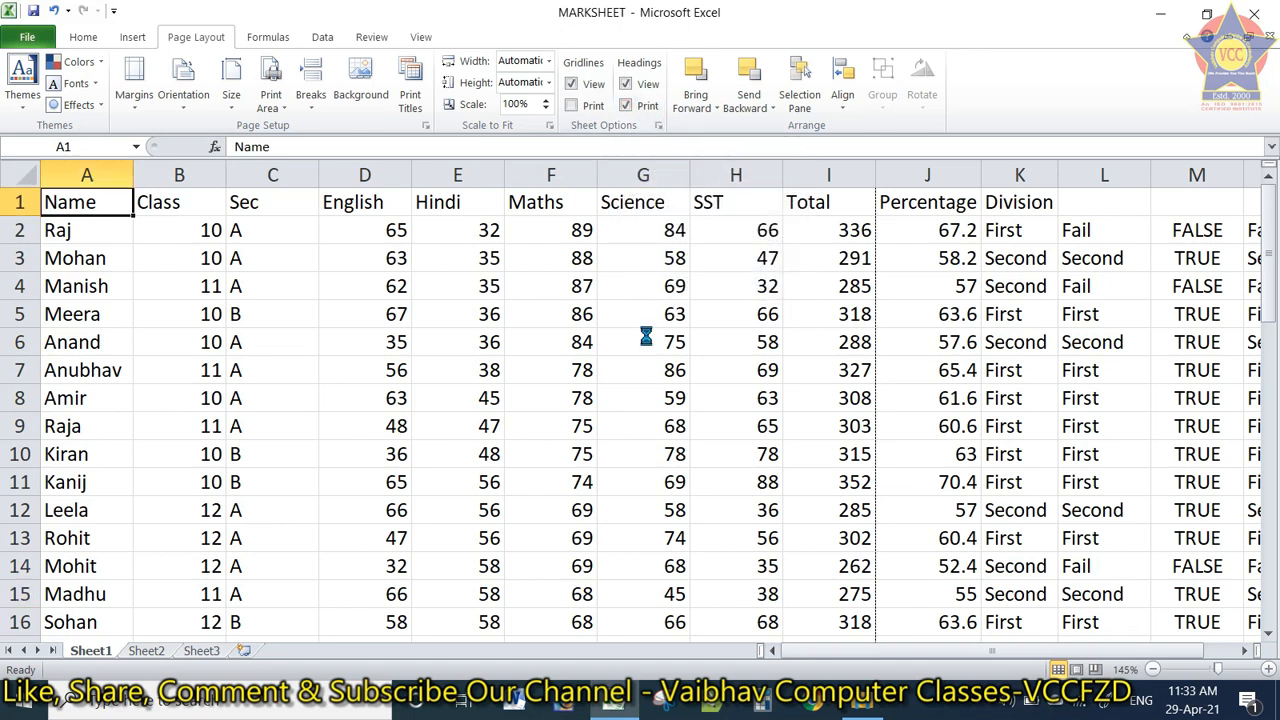
key(ctrl+p)
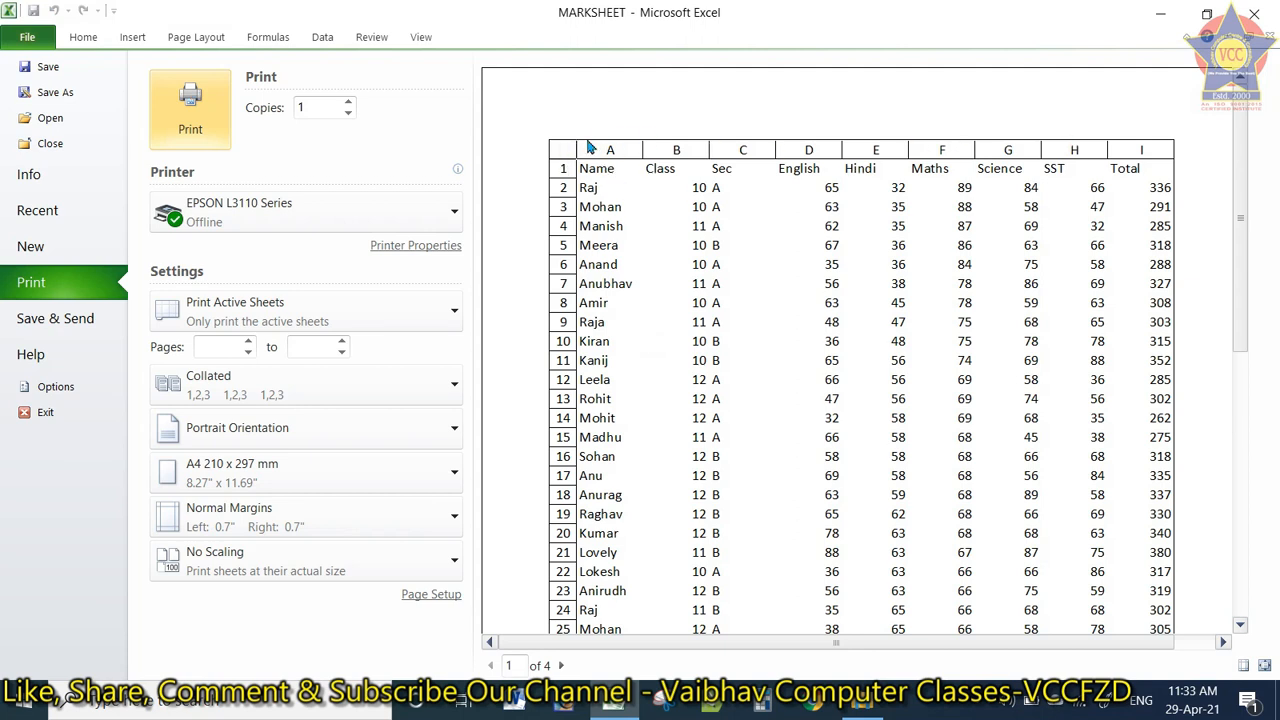
click(561, 665)
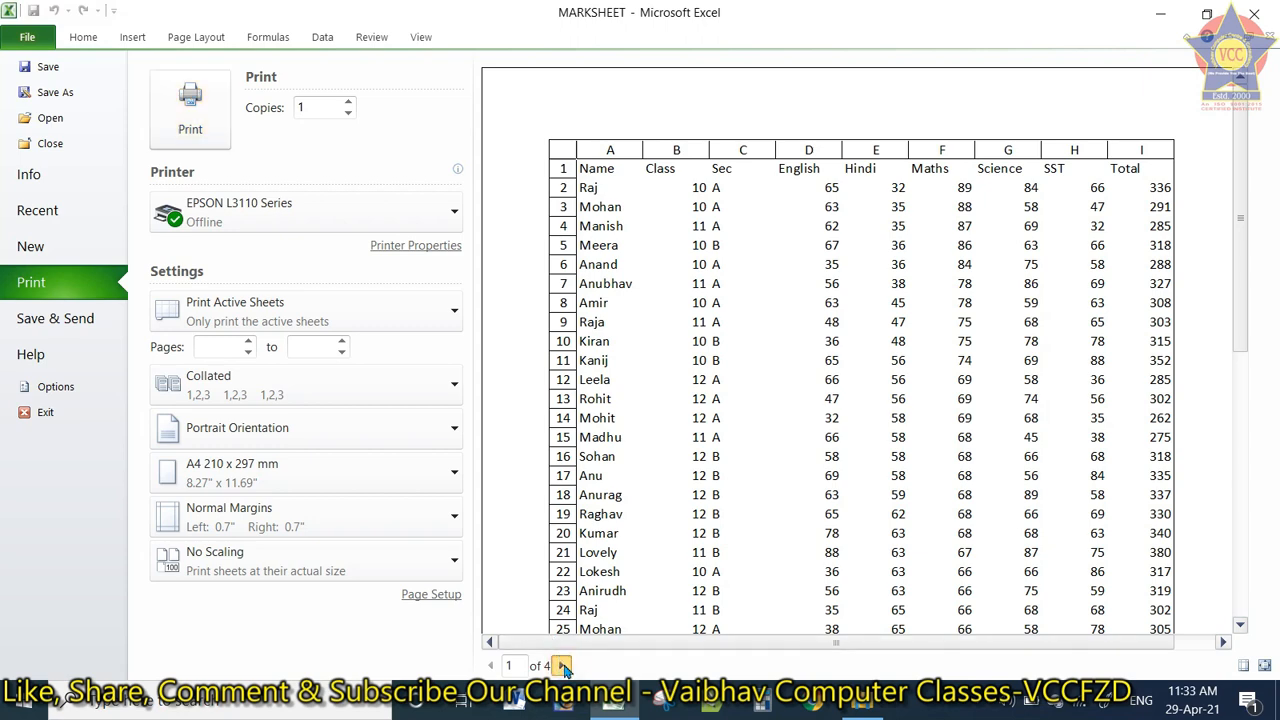